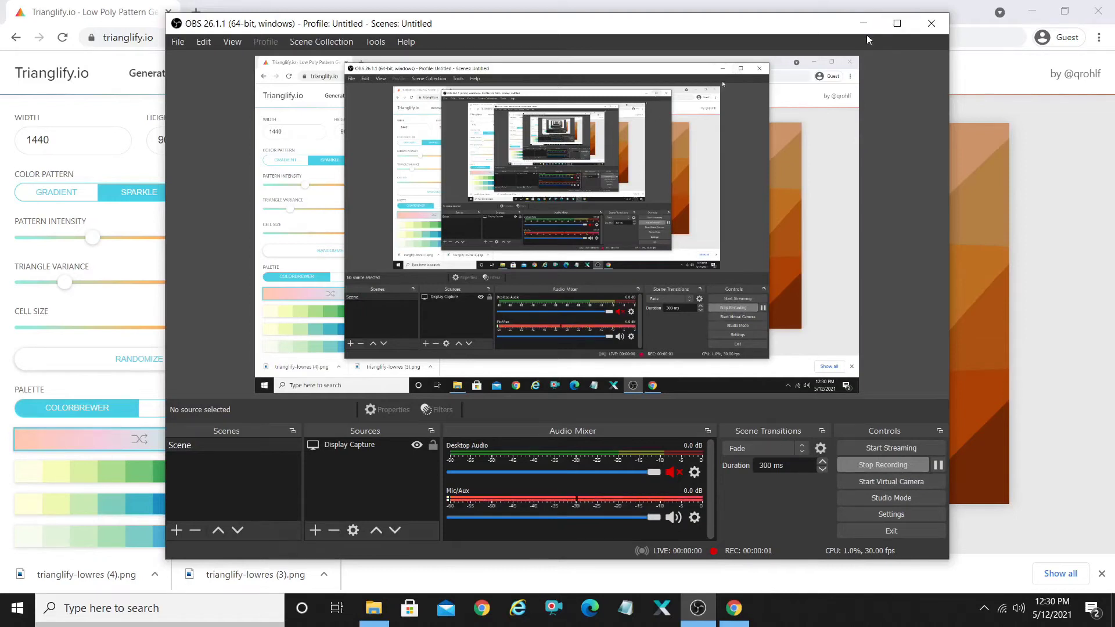
Step: Set the pattern dimensions to 1000 wide by 1500 tall
click(864, 23)
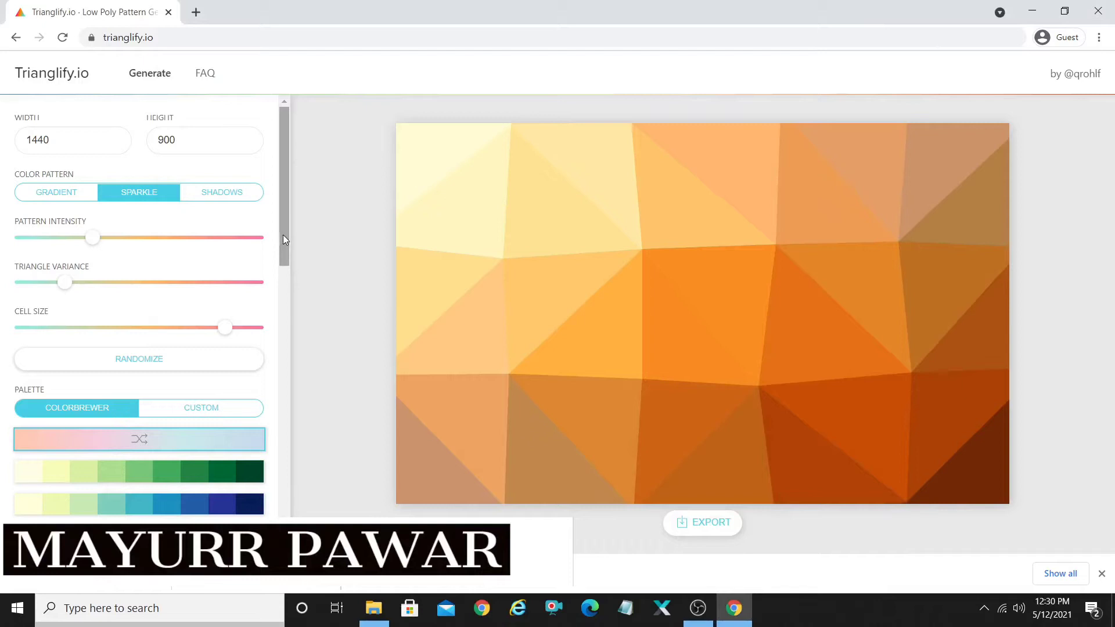
double_click(51, 133)
text(1000)
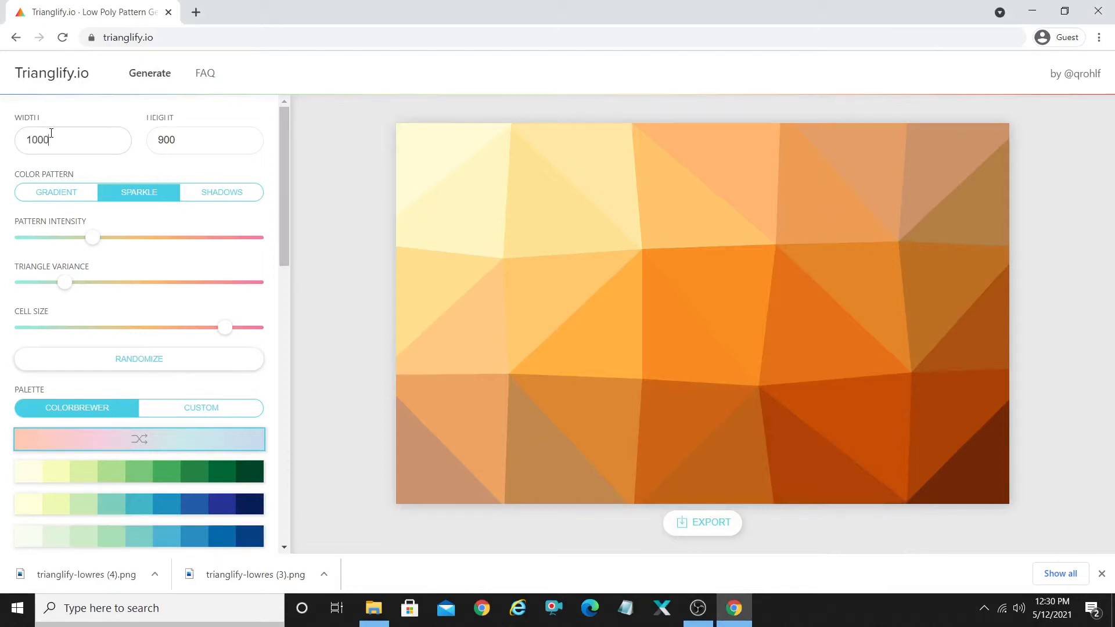
key(Tab)
text(1500)
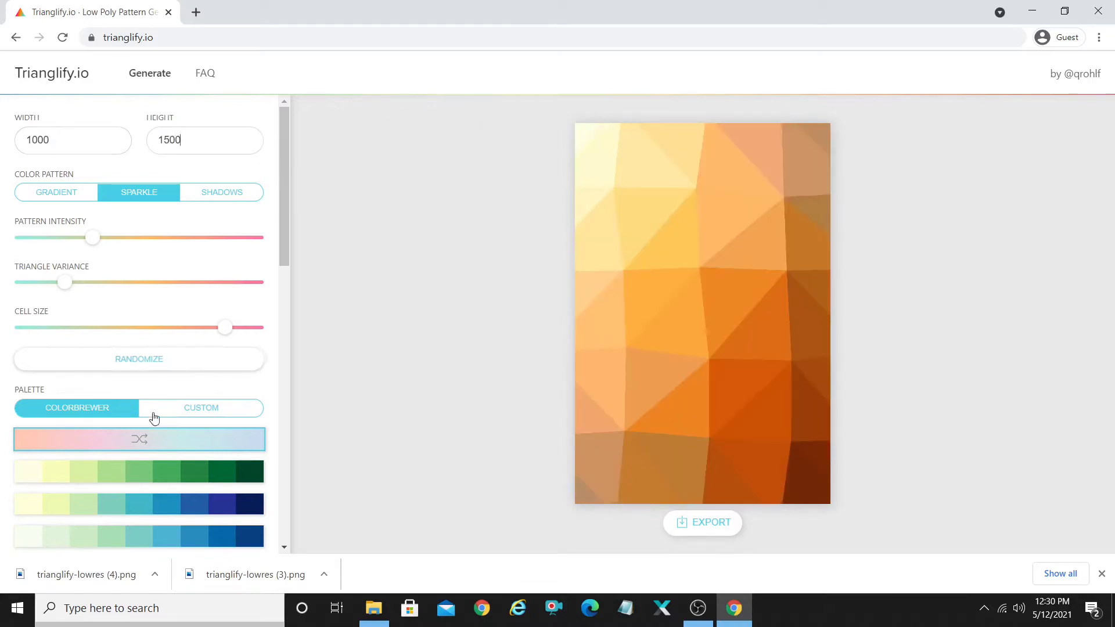
Step: Randomize the pattern twice, downloading each result as a low-res PNG preview
click(152, 365)
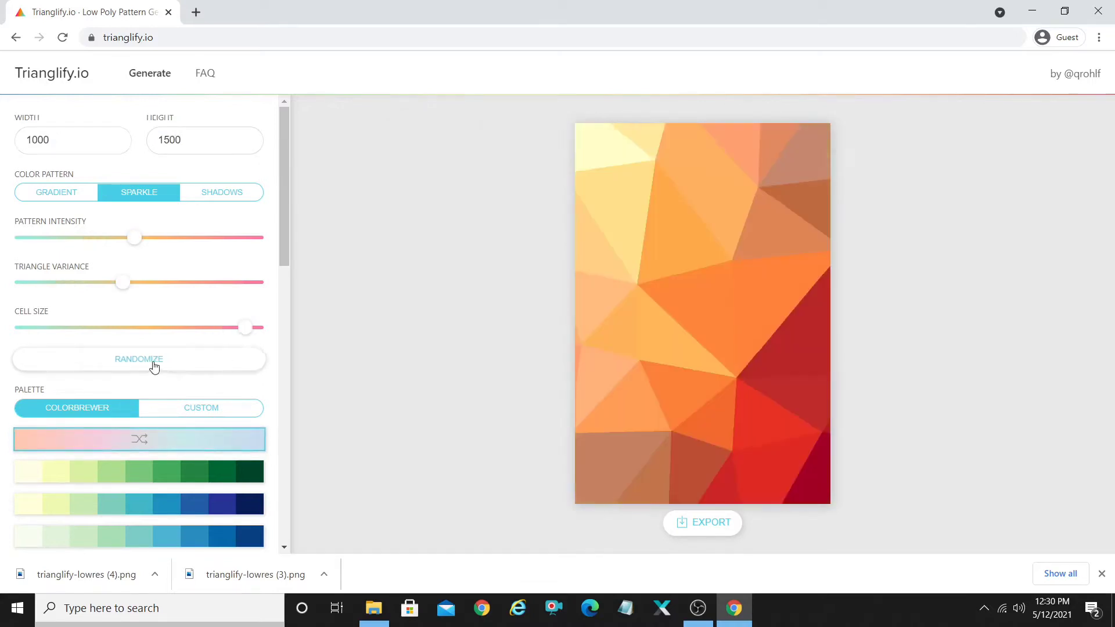
click(724, 528)
click(618, 455)
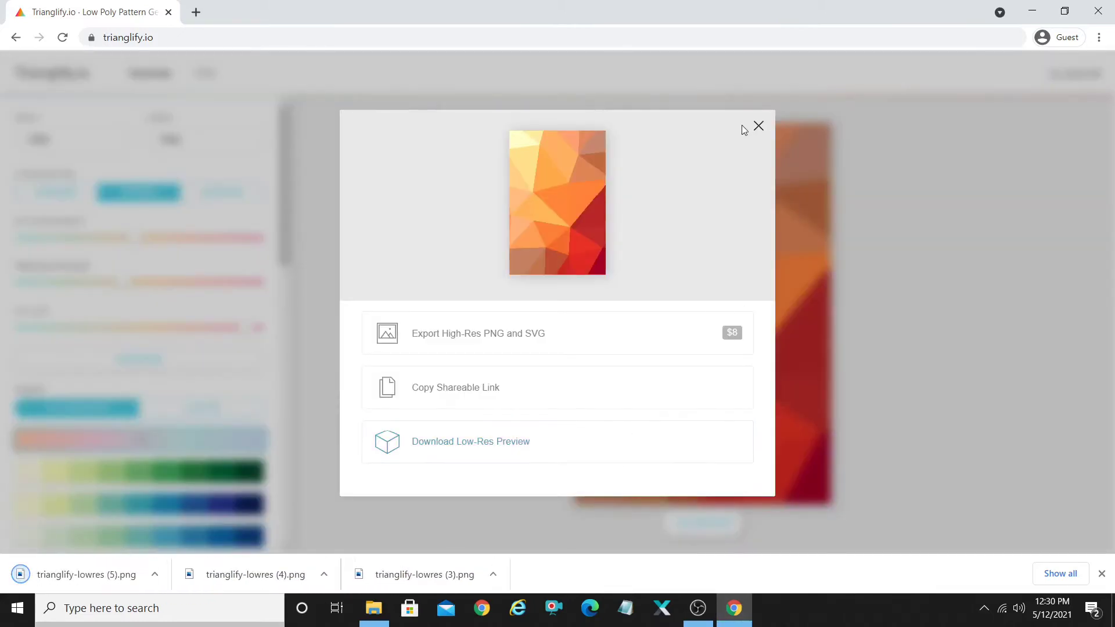
click(758, 125)
click(170, 359)
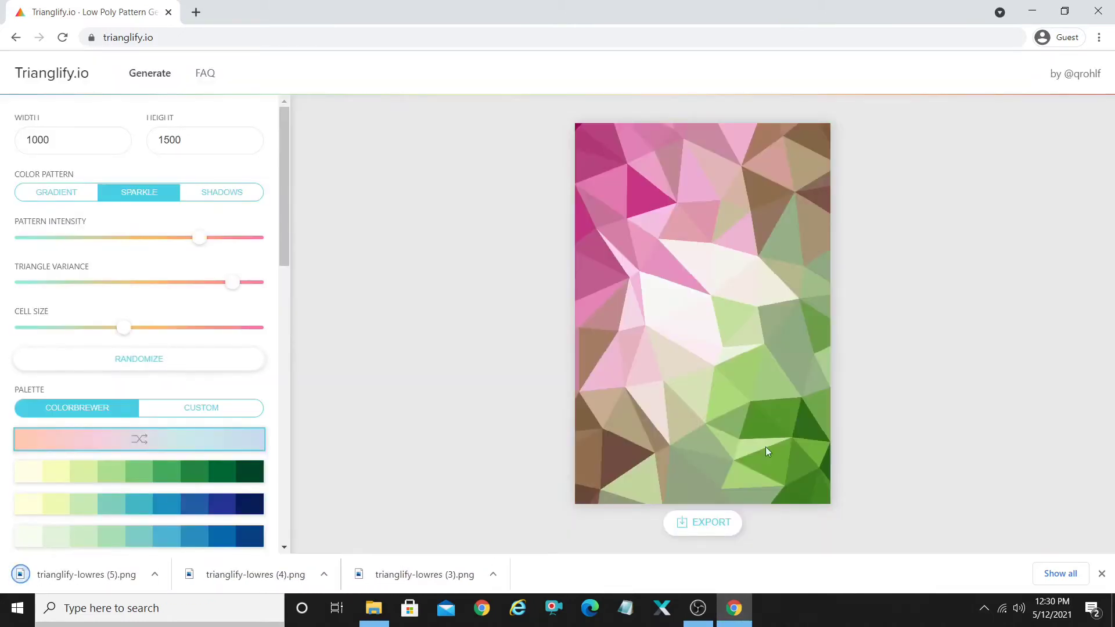
click(687, 528)
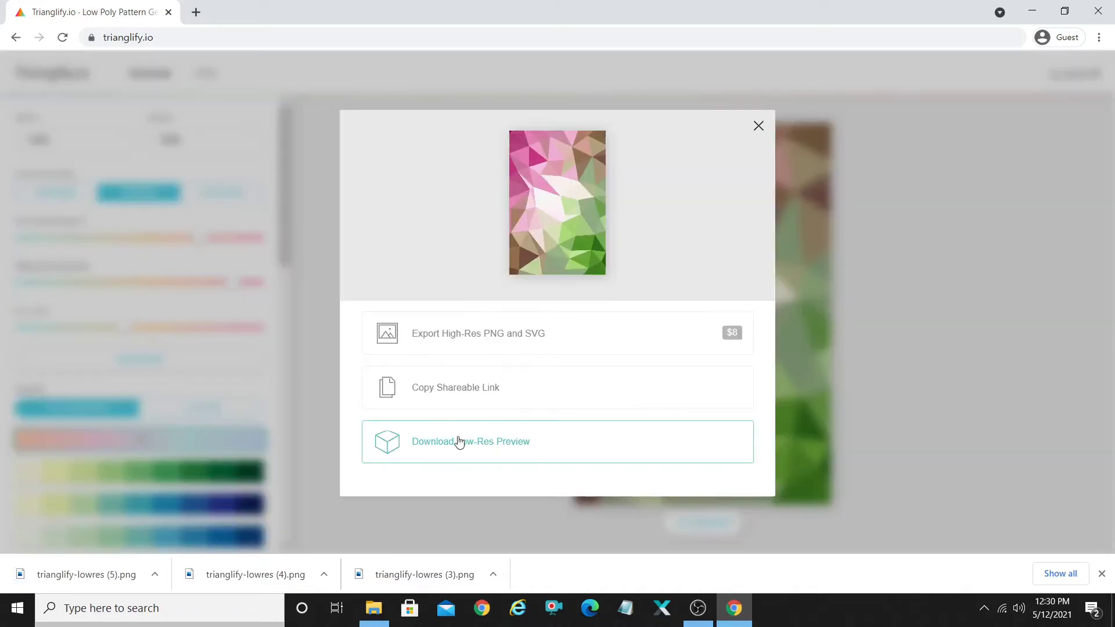
click(458, 441)
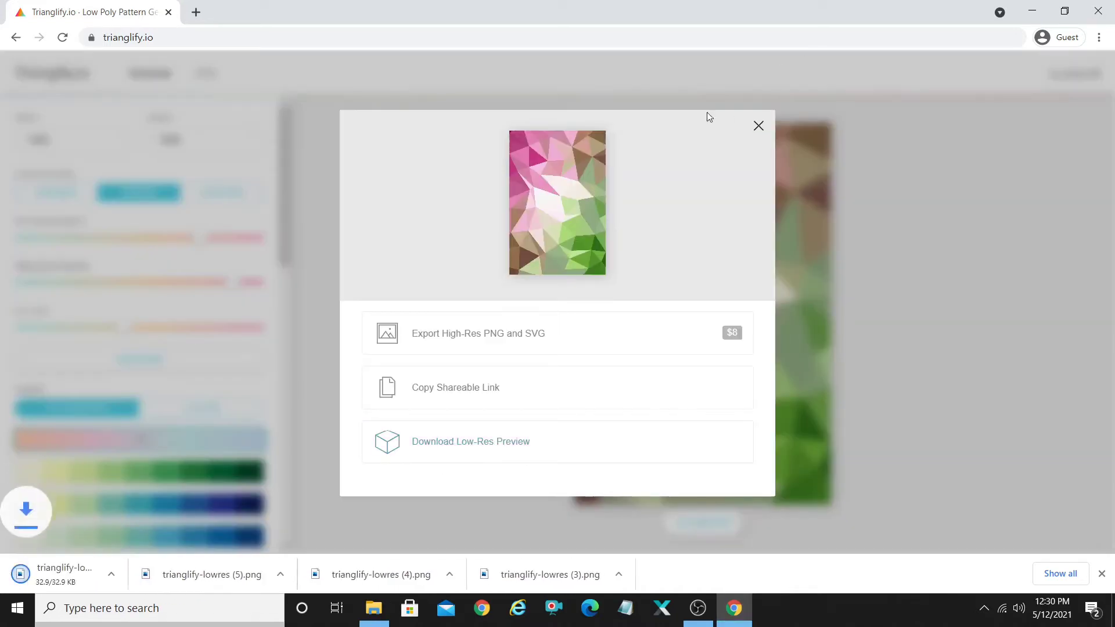
click(759, 125)
Step: Randomize once more and download the green pattern as a low-res PNG preview
click(138, 360)
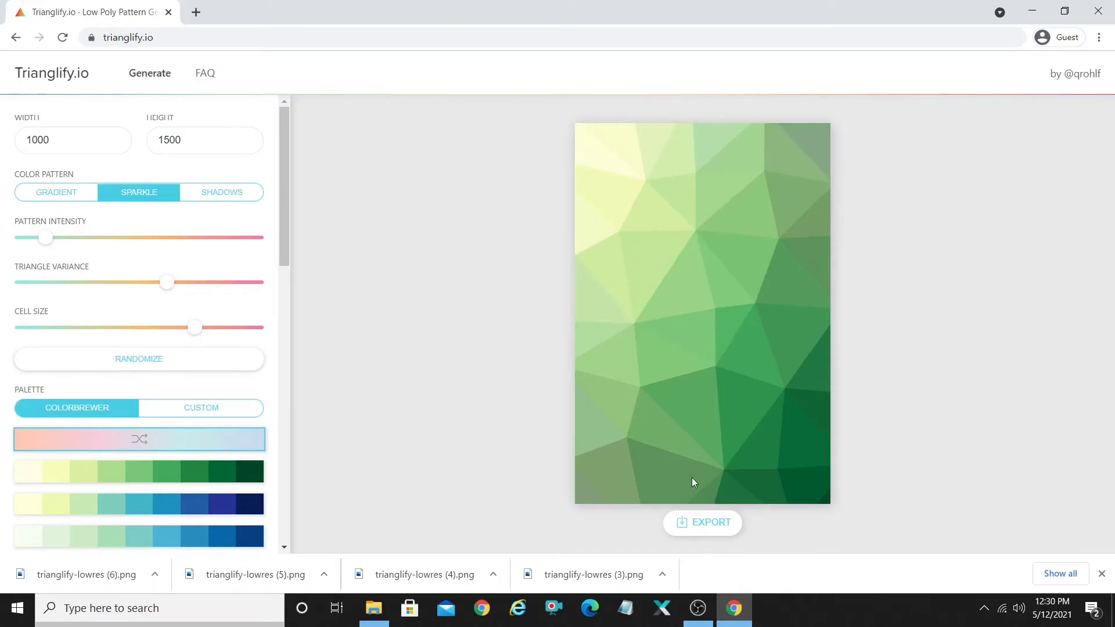
click(692, 525)
click(502, 448)
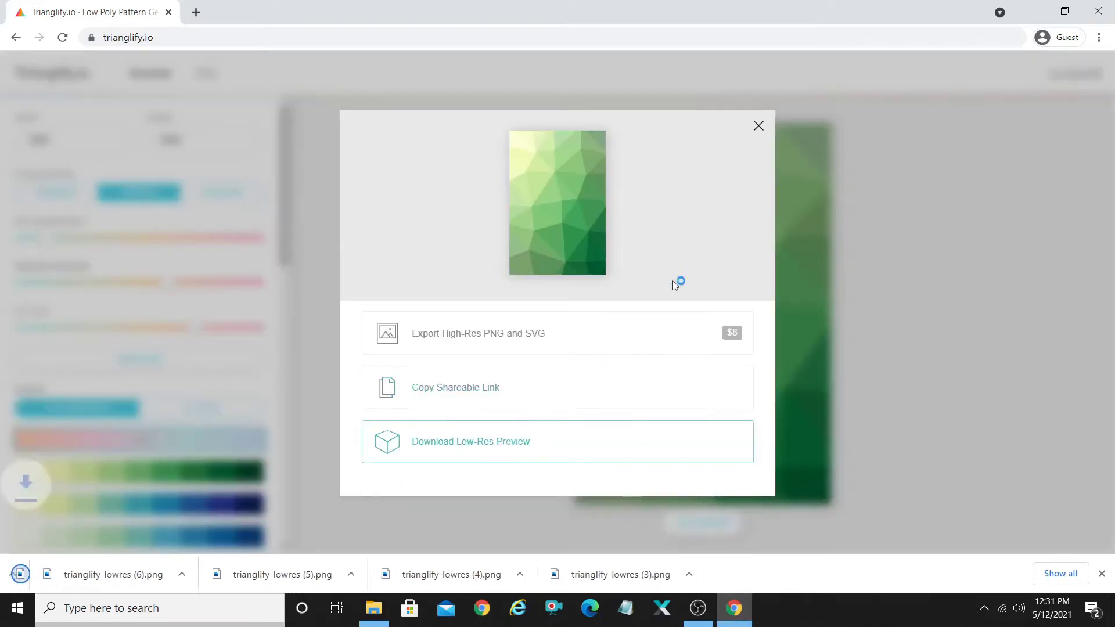
click(758, 126)
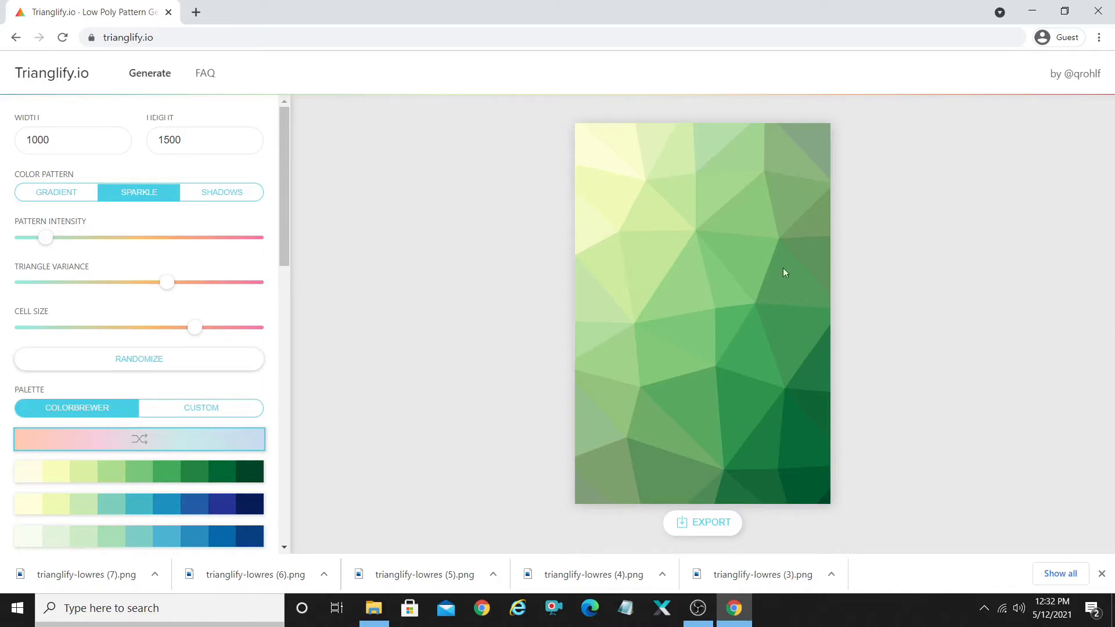
drag(282, 151, 321, 92)
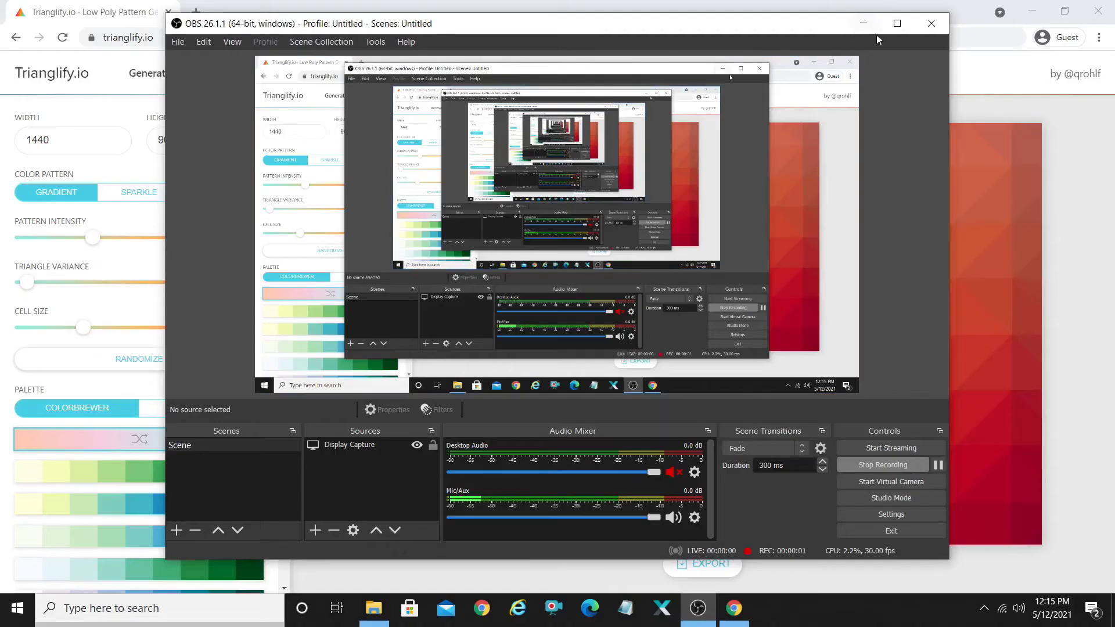
Step: Bring the Trianglify page back into view, showing the 1440 by 900 gradient
click(864, 23)
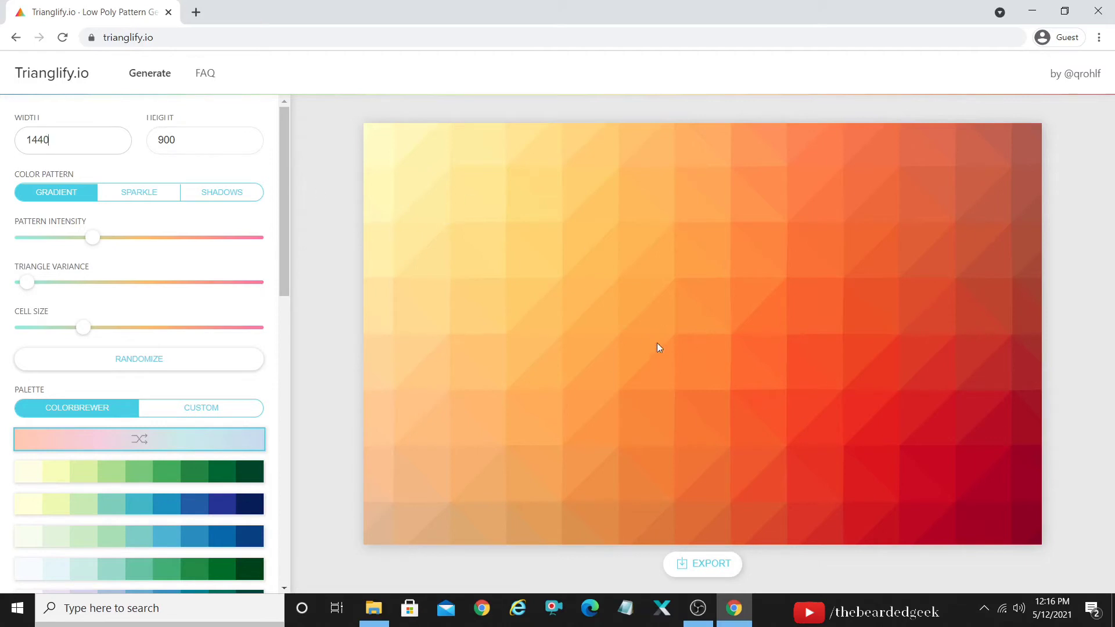
Step: Change the width to 1000 and the height to 1500, fixing an extra zero
click(98, 148)
key(BackSpace)
key(BackSpace)
key(BackSpace)
text(00)
key(Tab)
text(15)
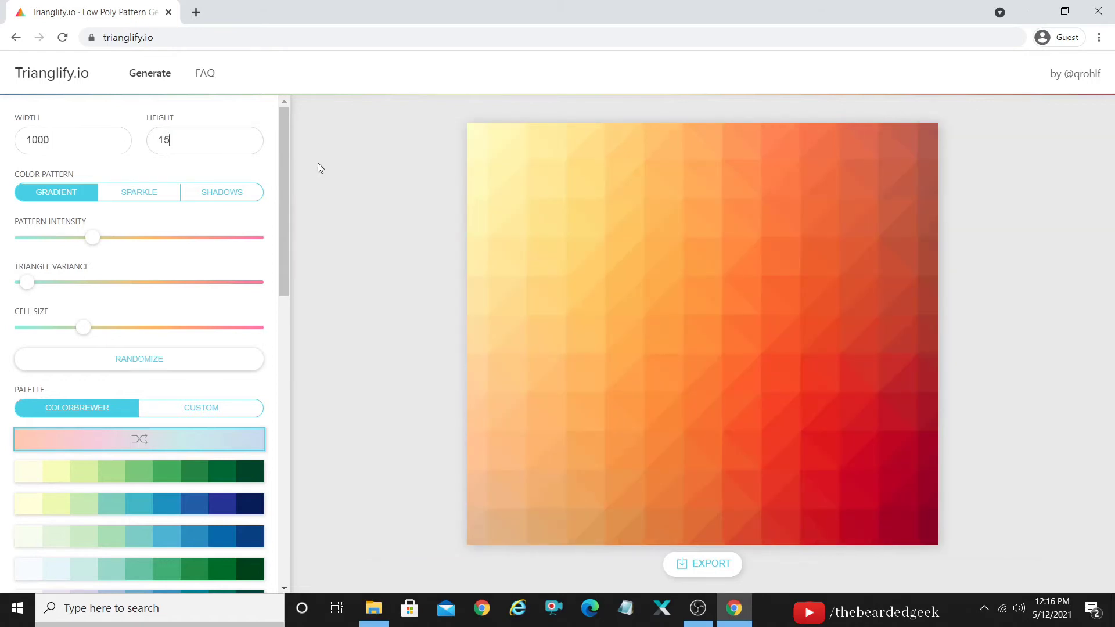
text(000)
key(BackSpace)
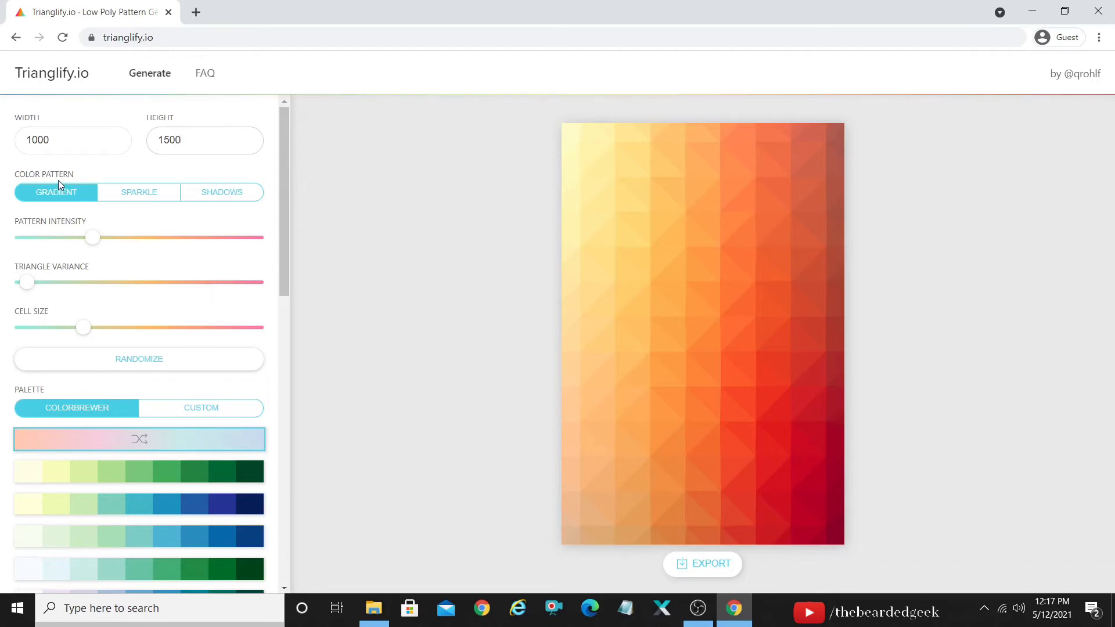
Step: Try the Sparkle and Shadows styles, raising then centring Sparkle's pattern intensity
click(139, 200)
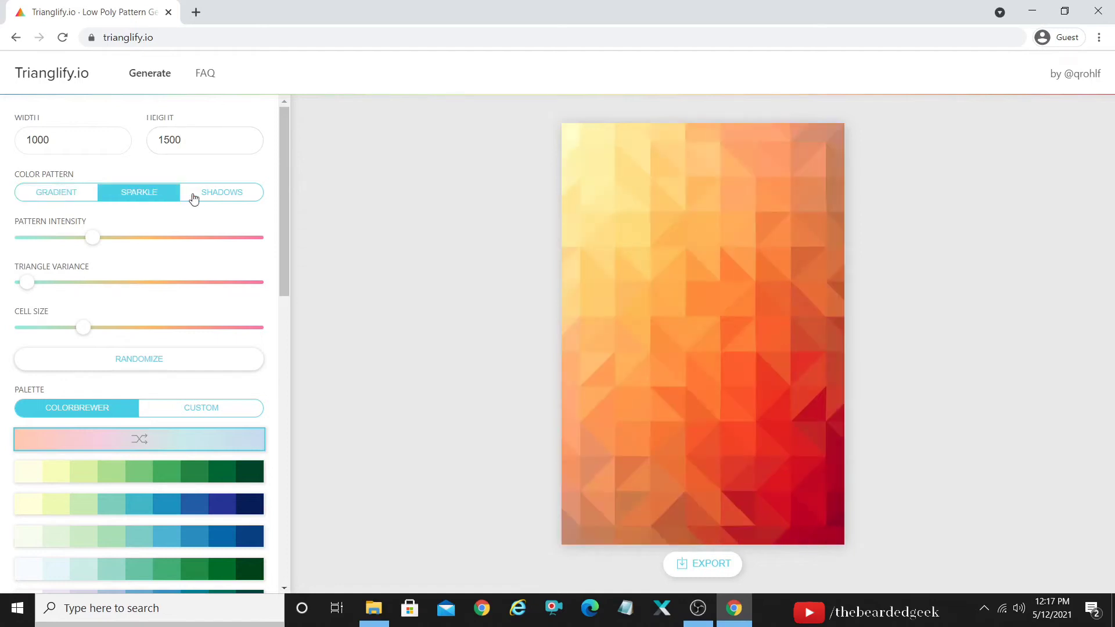
click(227, 202)
click(133, 199)
drag(94, 239, 274, 266)
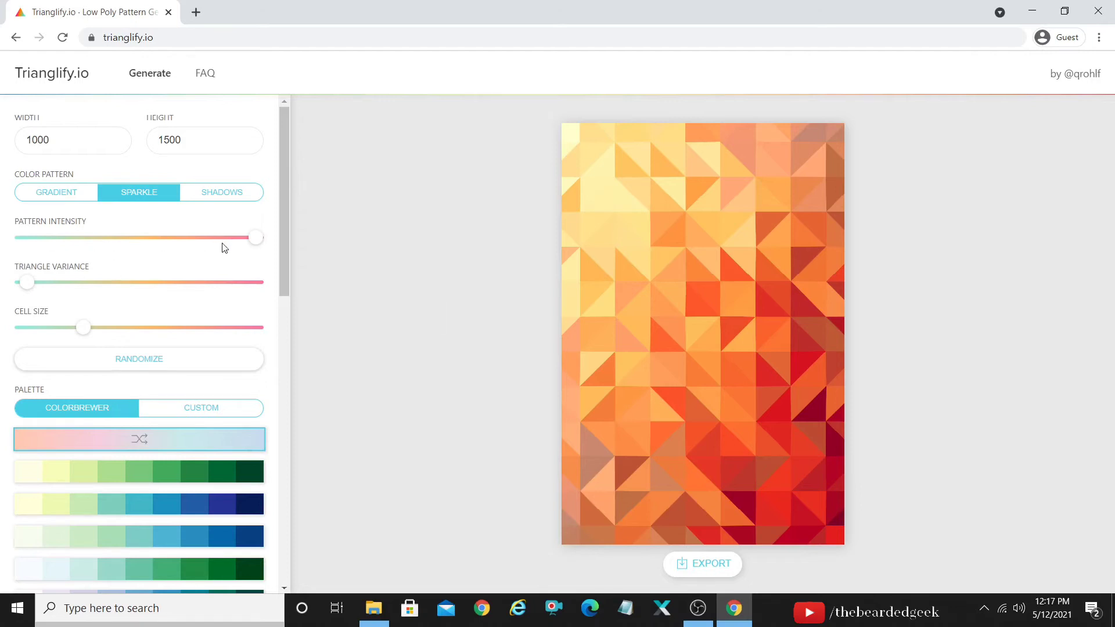
drag(256, 244, 291, 295)
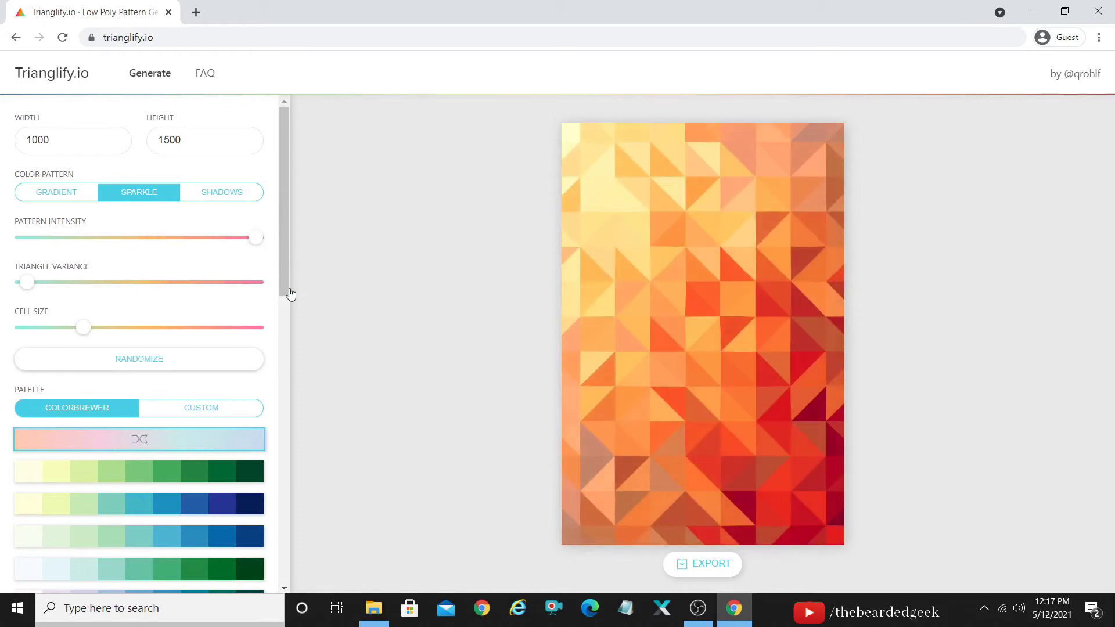
Step: Try Shadows at mid intensity, then choose Gradient with intensity at its minimum
click(244, 195)
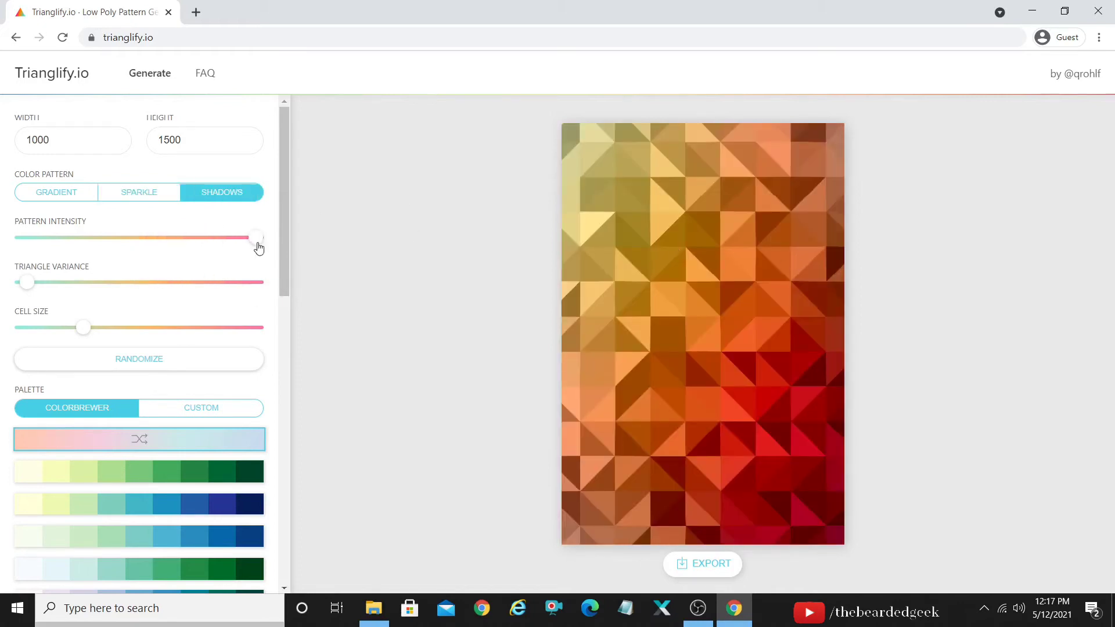
drag(256, 244, 249, 291)
click(60, 195)
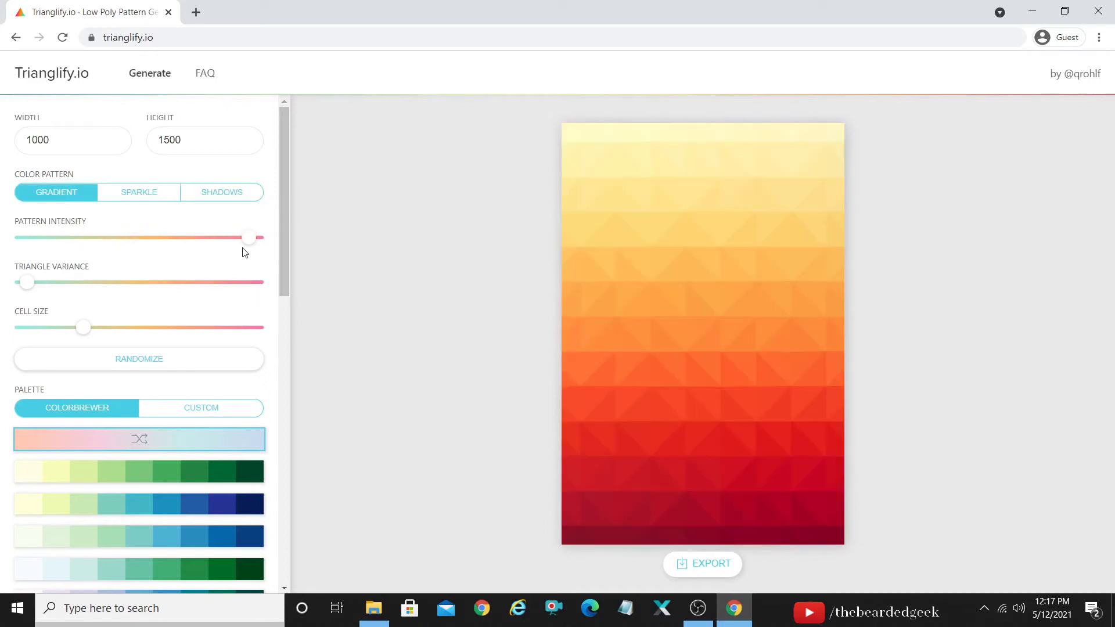
drag(184, 245, 20, 315)
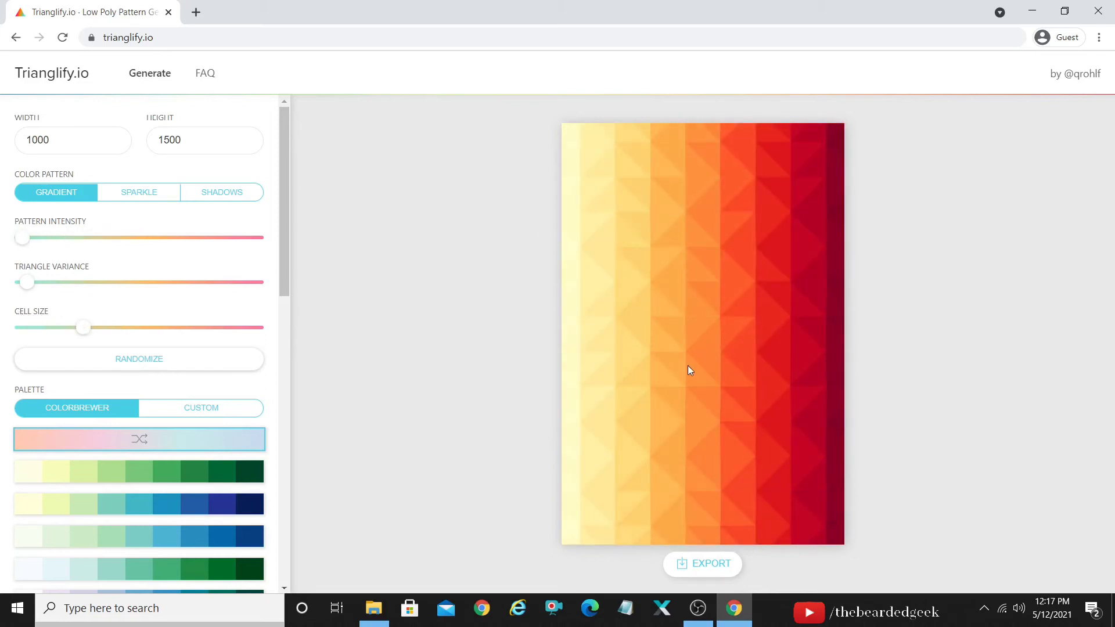
Step: Push the Triangle Variance slider to the right for irregular, jagged triangles
click(30, 287)
mouse_move(32, 287)
mouse_down()
mouse_move(278, 317)
mouse_move(12, 293)
mouse_up()
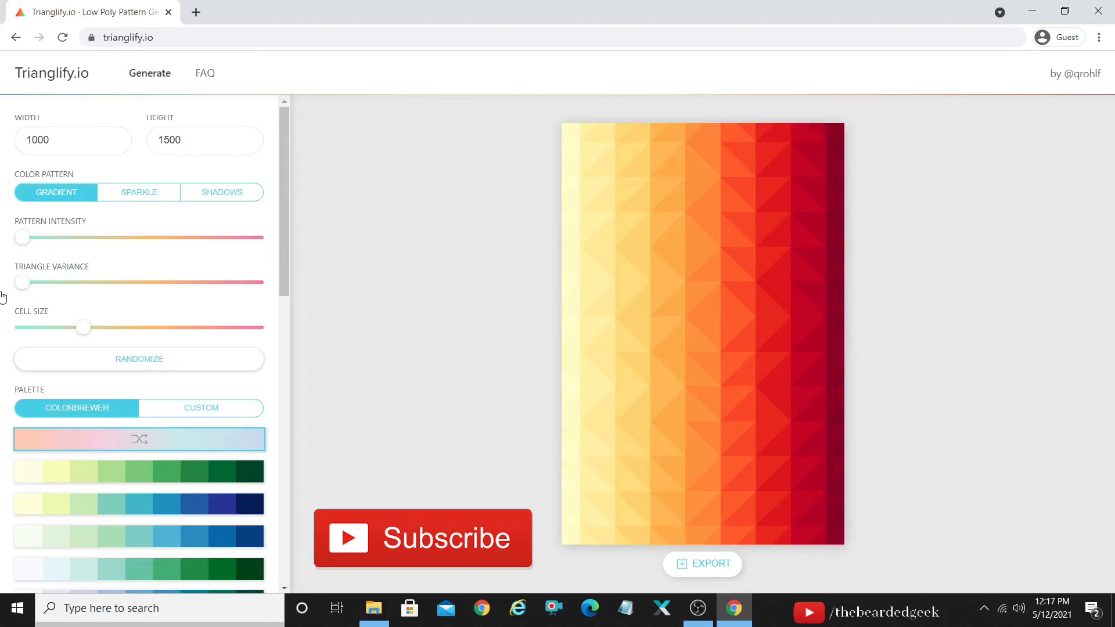
drag(28, 289, 262, 292)
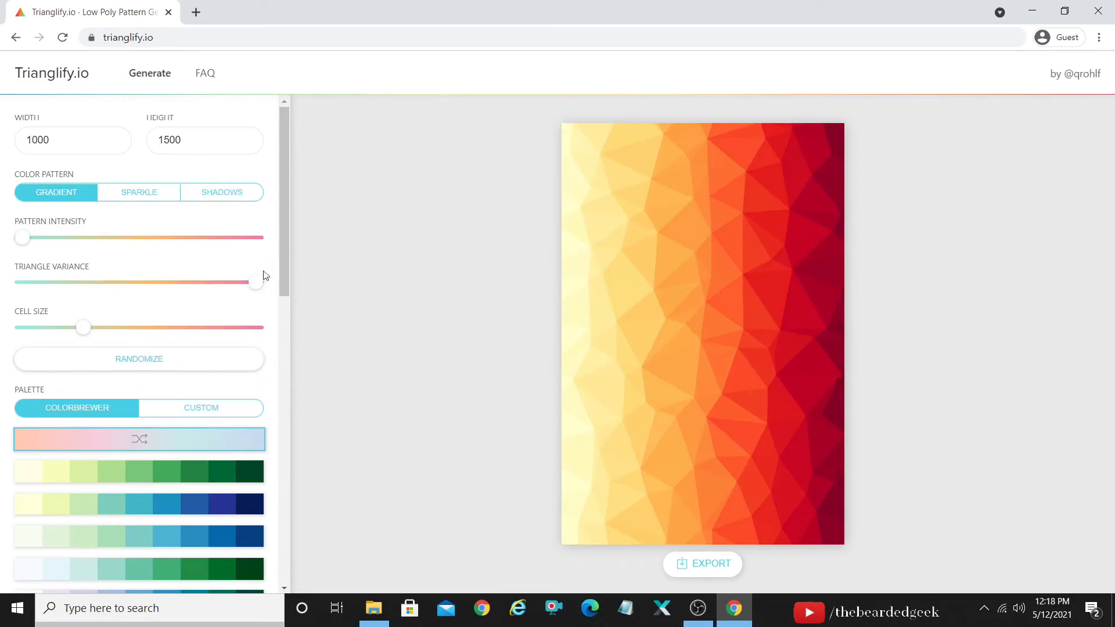
Step: Drop cell size to its minimum, then set it near mid-track for large triangles
scroll(288, 287, down, 1)
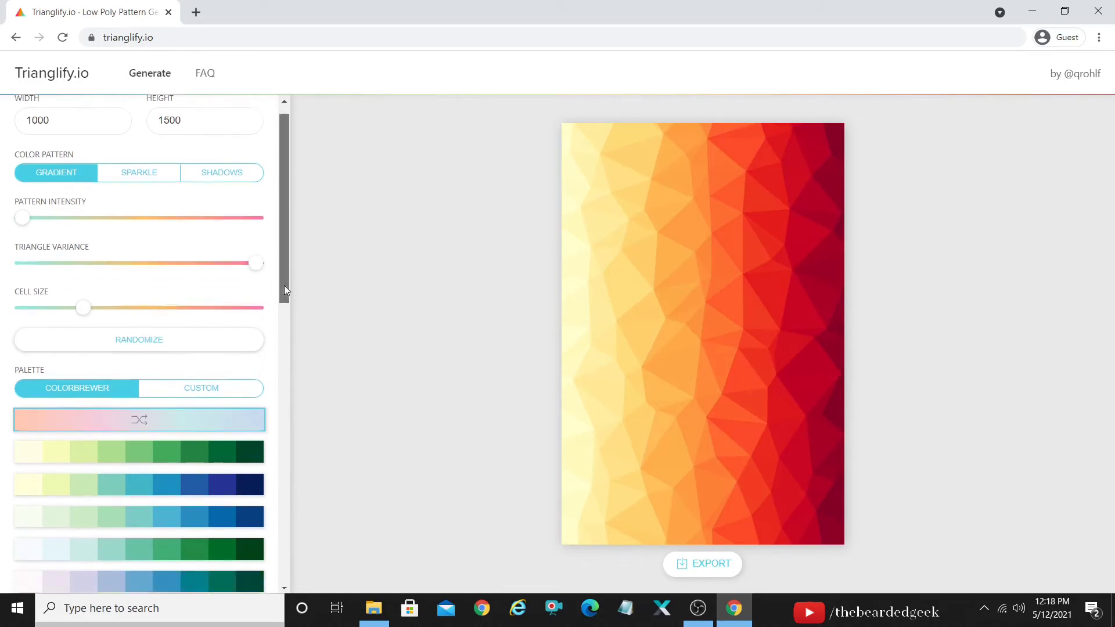
drag(84, 289, 2, 347)
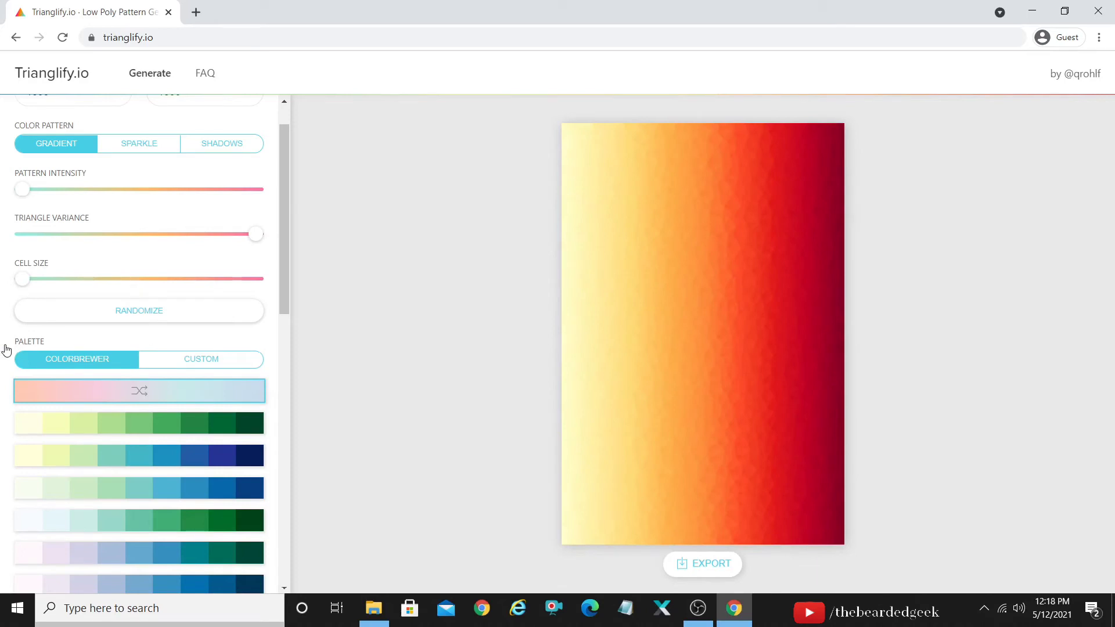
click(144, 279)
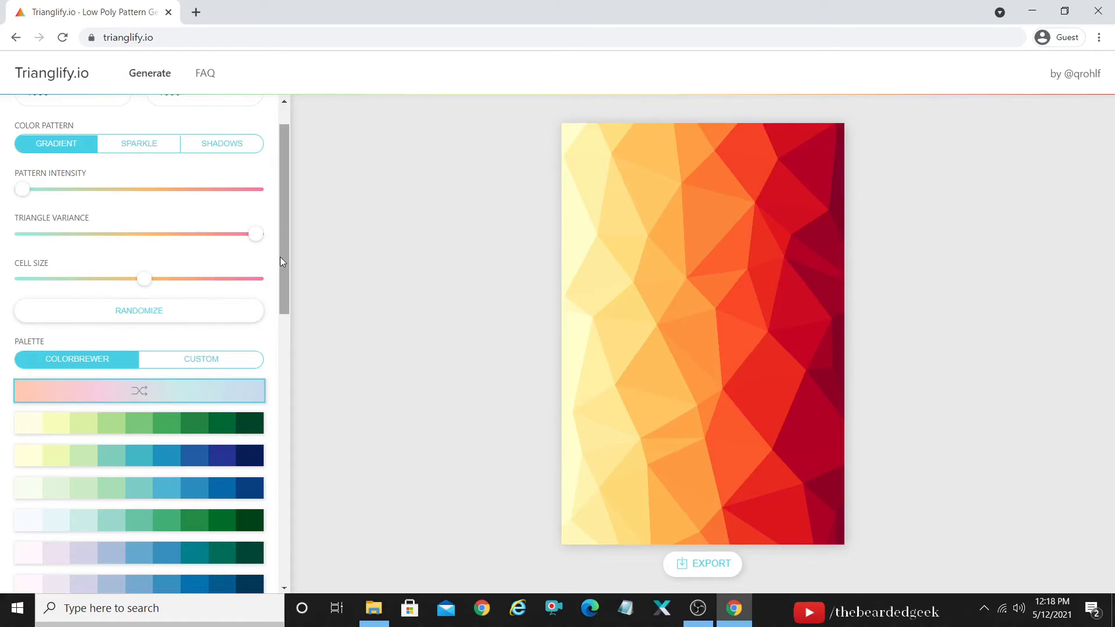
drag(287, 259, 290, 308)
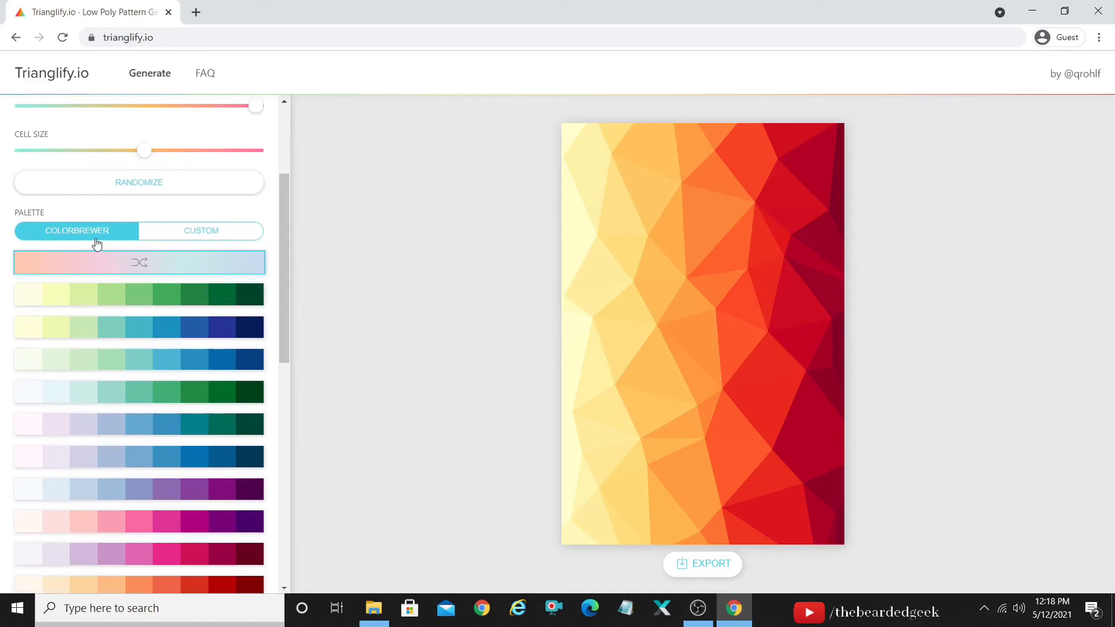
click(209, 238)
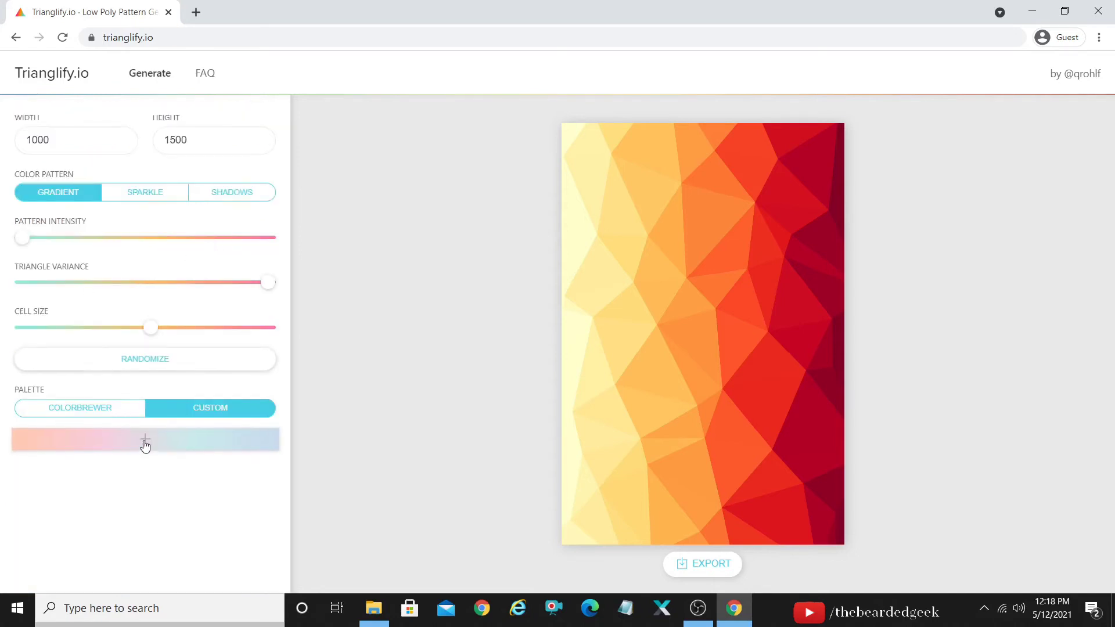
click(192, 441)
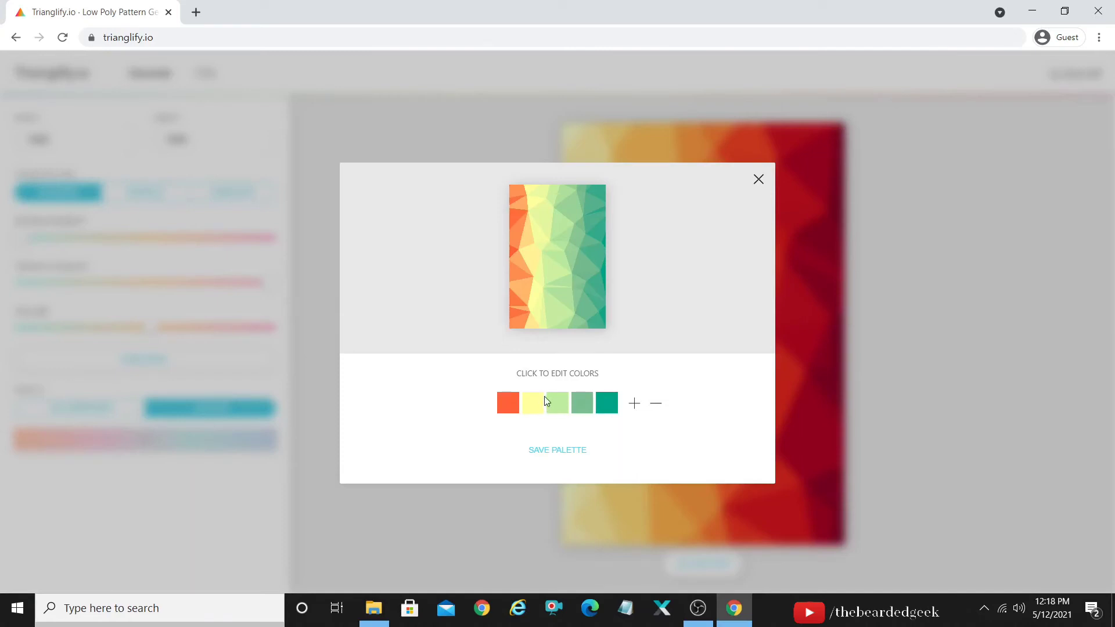
click(535, 402)
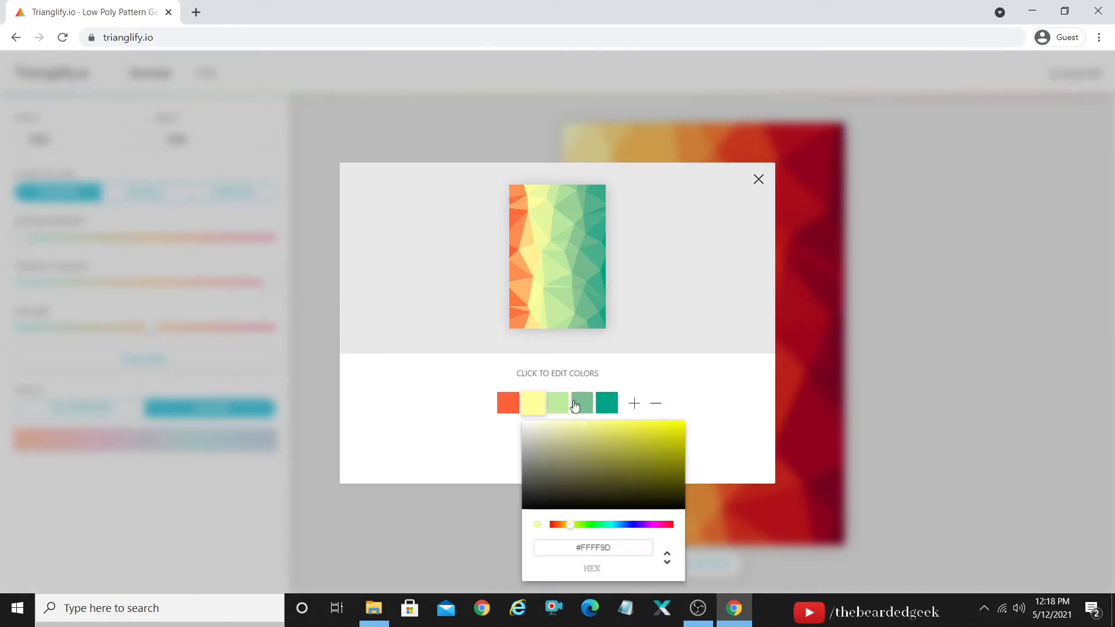
click(575, 405)
click(556, 404)
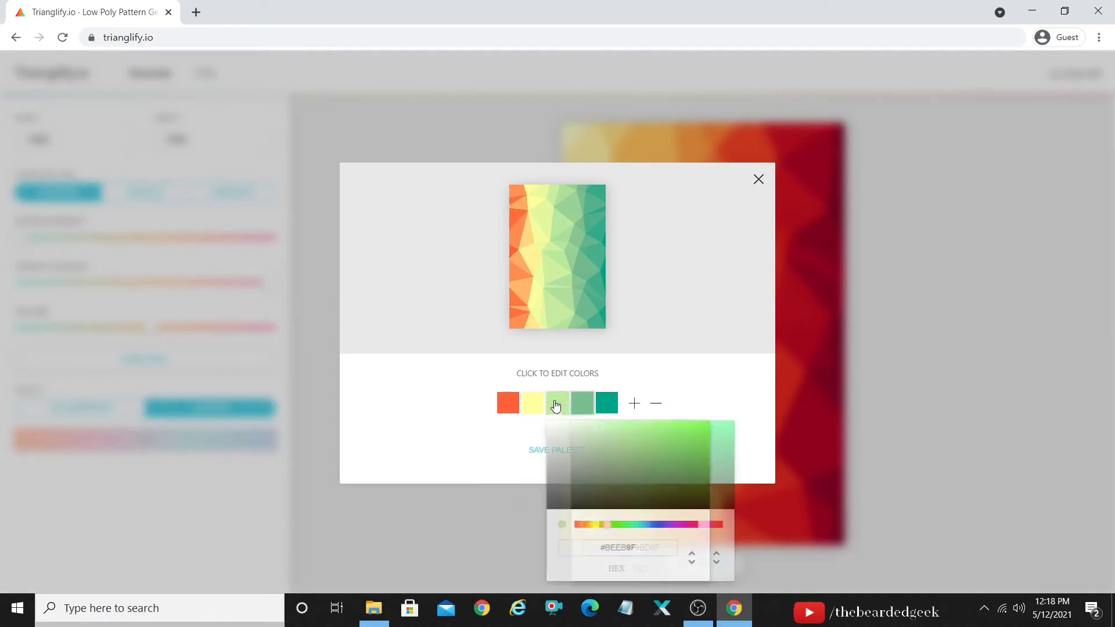
click(512, 411)
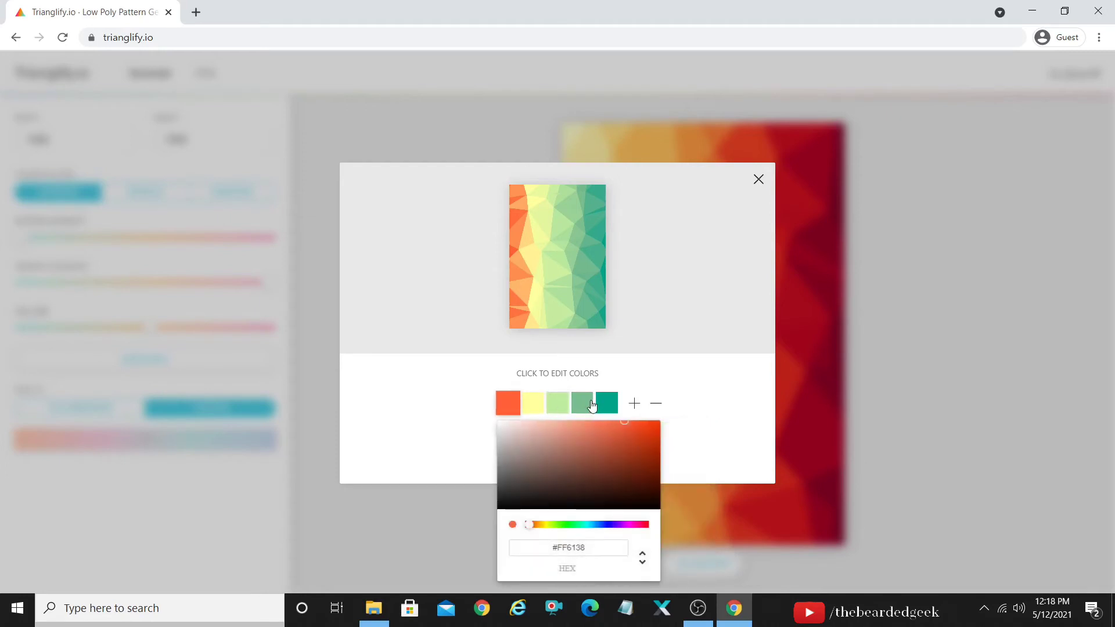
click(505, 414)
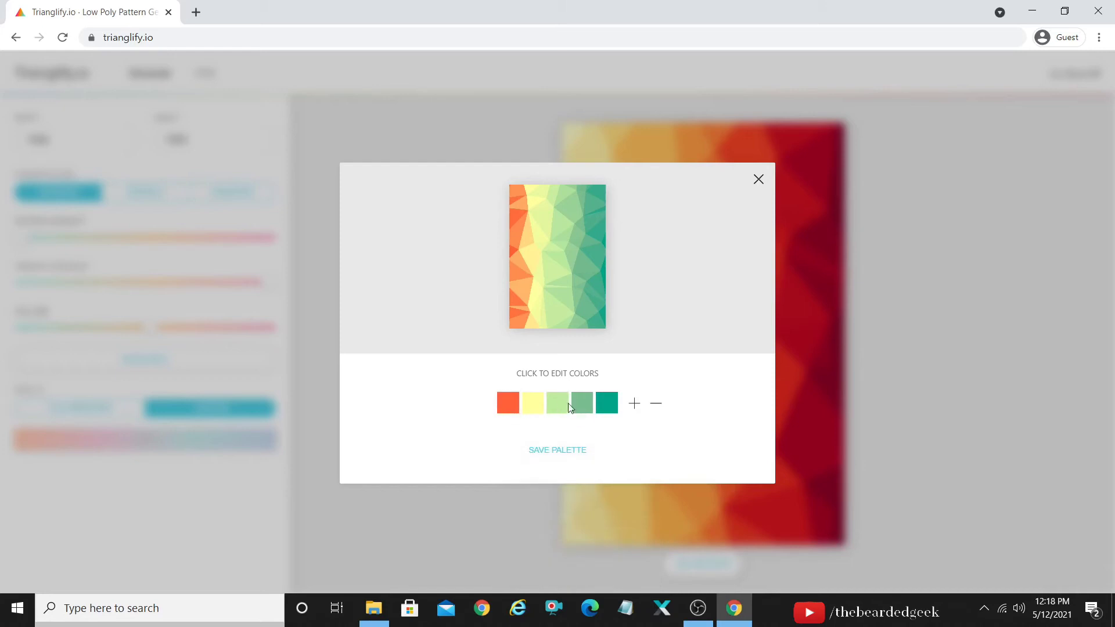
Step: Browse the ColorBrewer presets, then return to Custom and reopen the palette editor
click(759, 180)
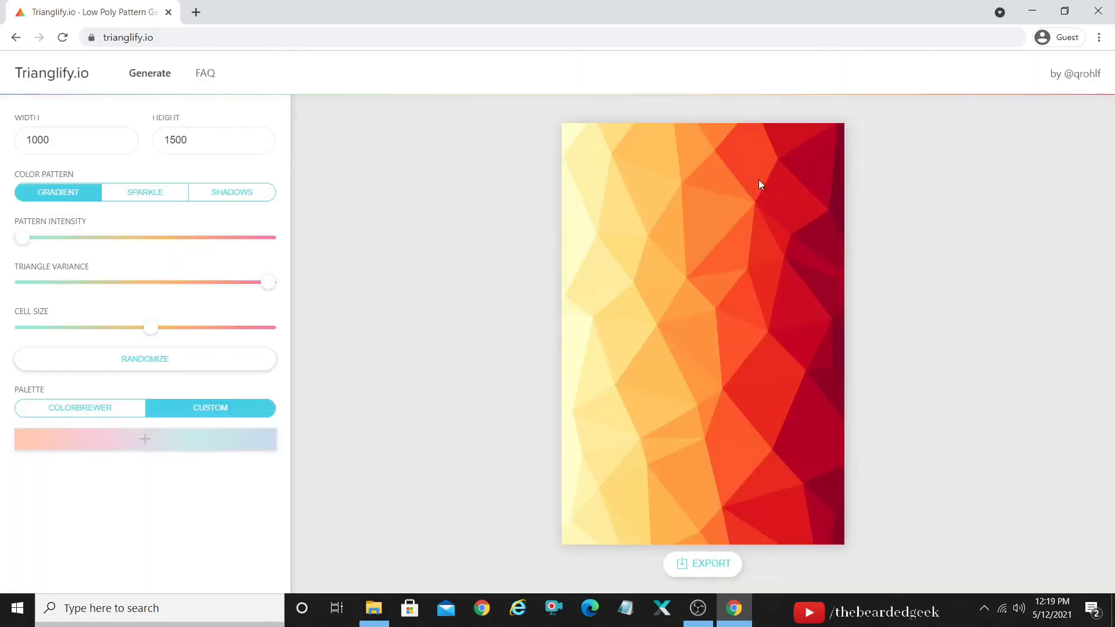
click(53, 415)
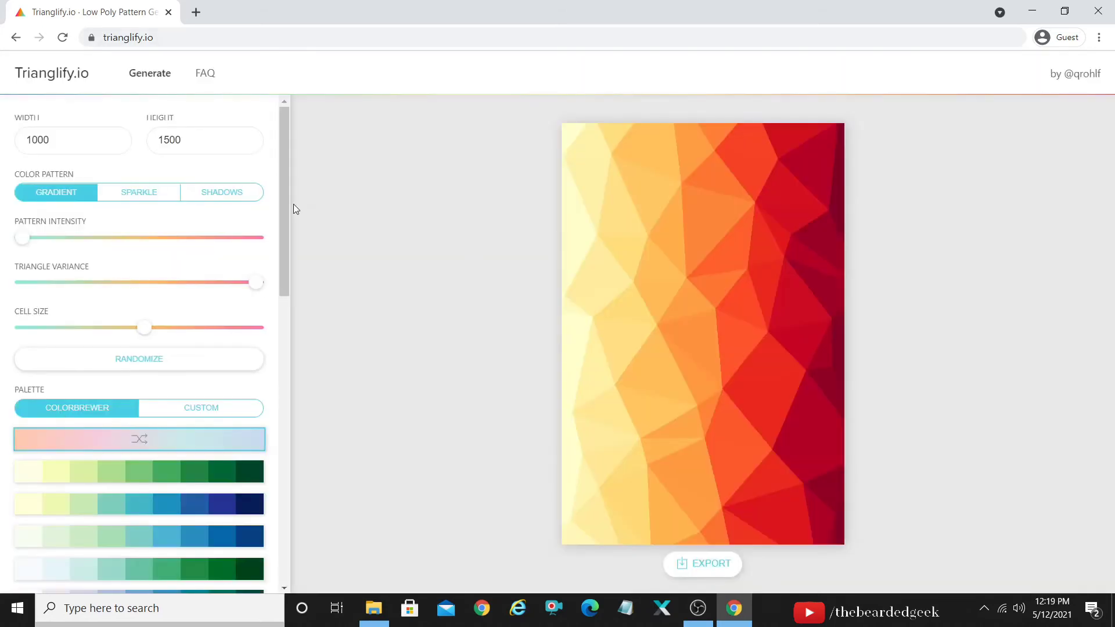
drag(284, 198, 289, 277)
click(194, 265)
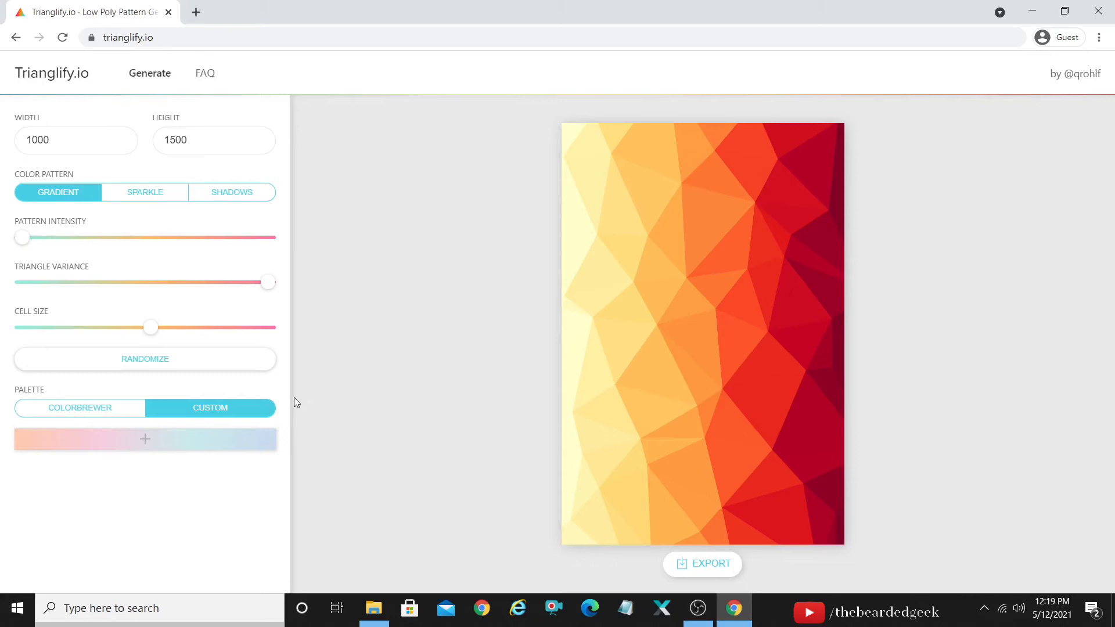
click(154, 447)
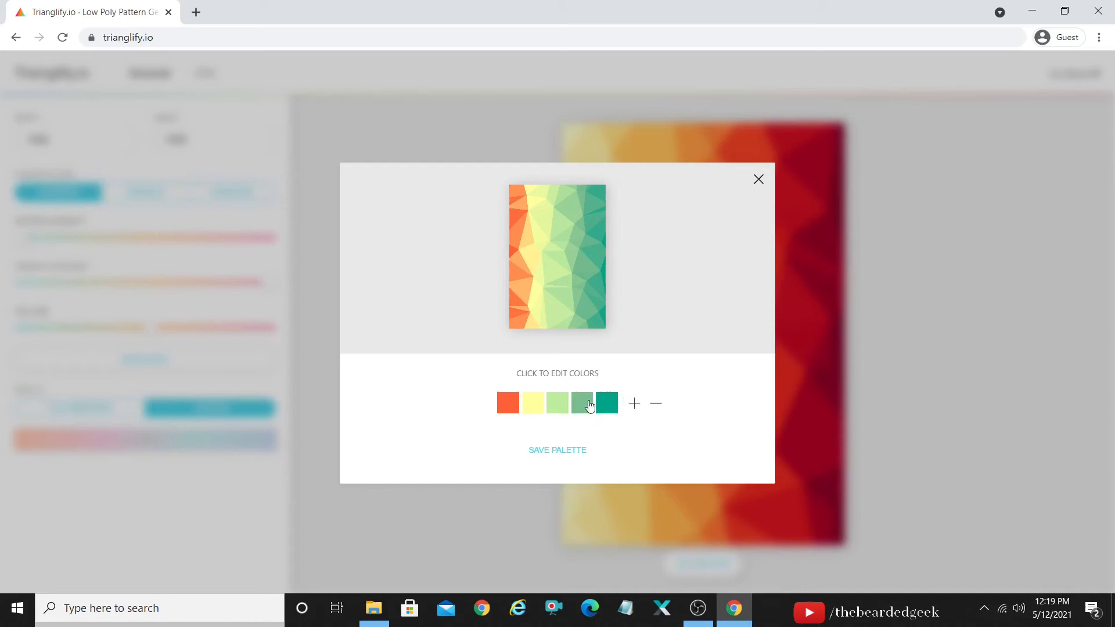
Step: Change the first swatch from orange to yellow #E6E31D and save the palette
click(507, 410)
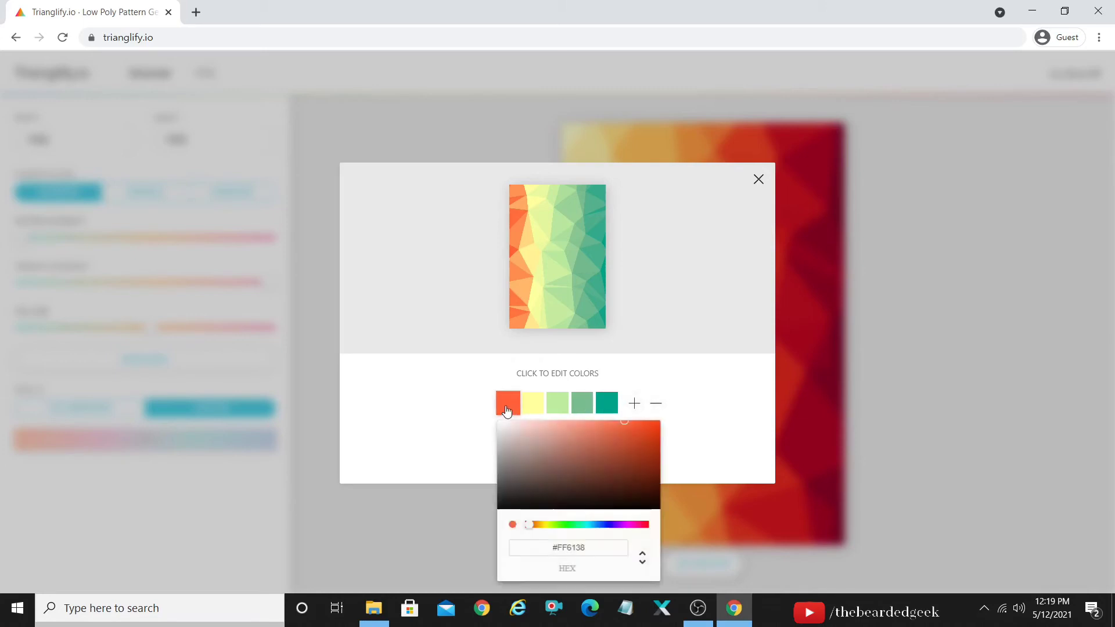
click(544, 526)
click(644, 431)
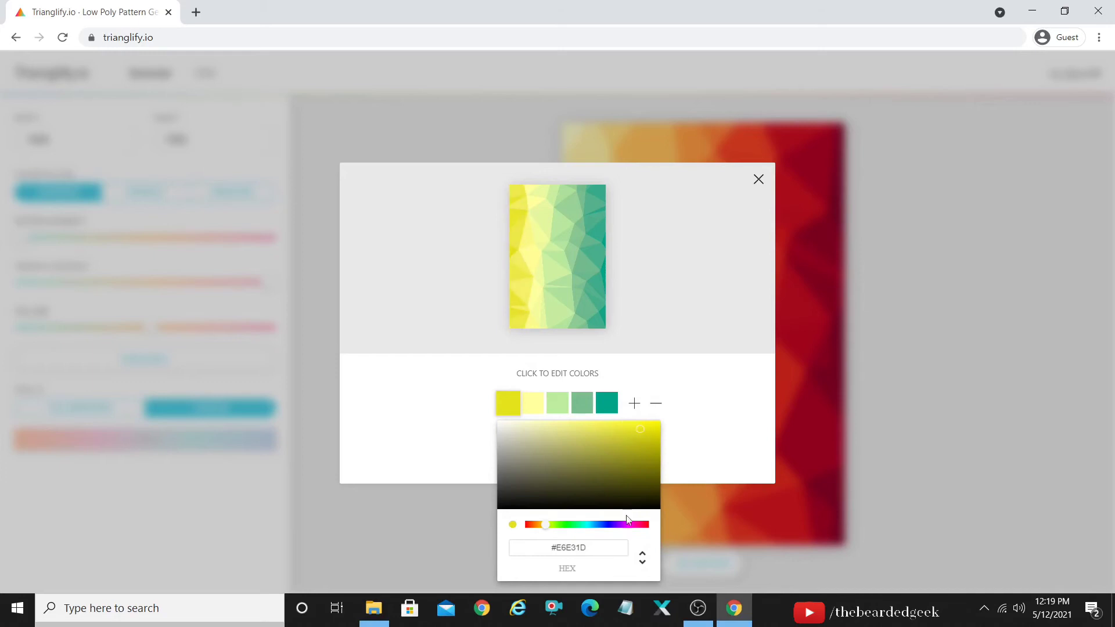
click(756, 376)
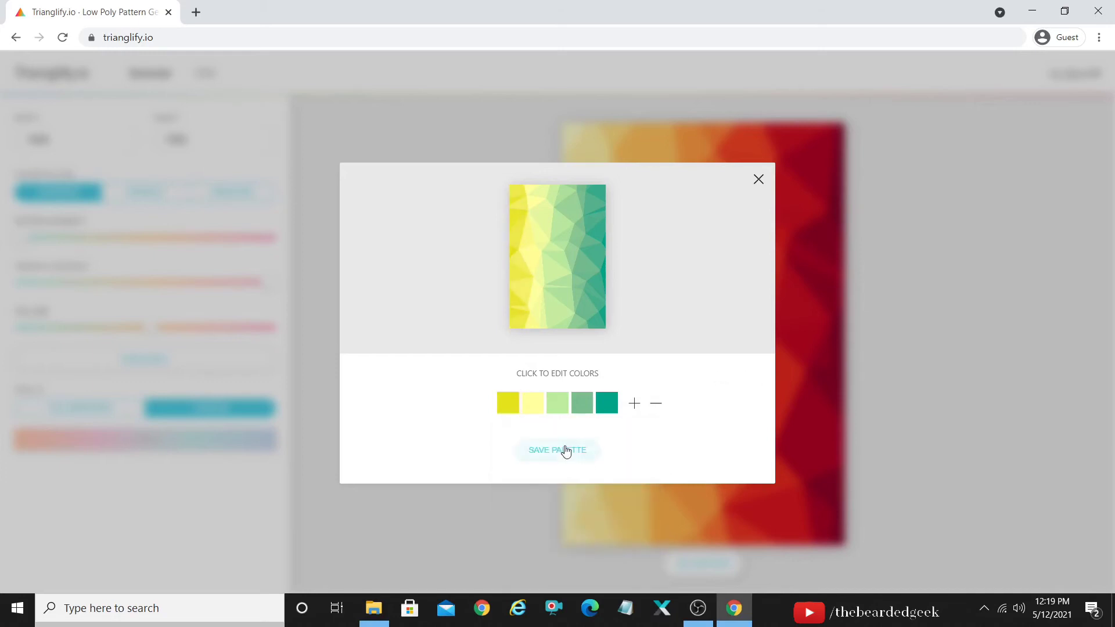
click(567, 450)
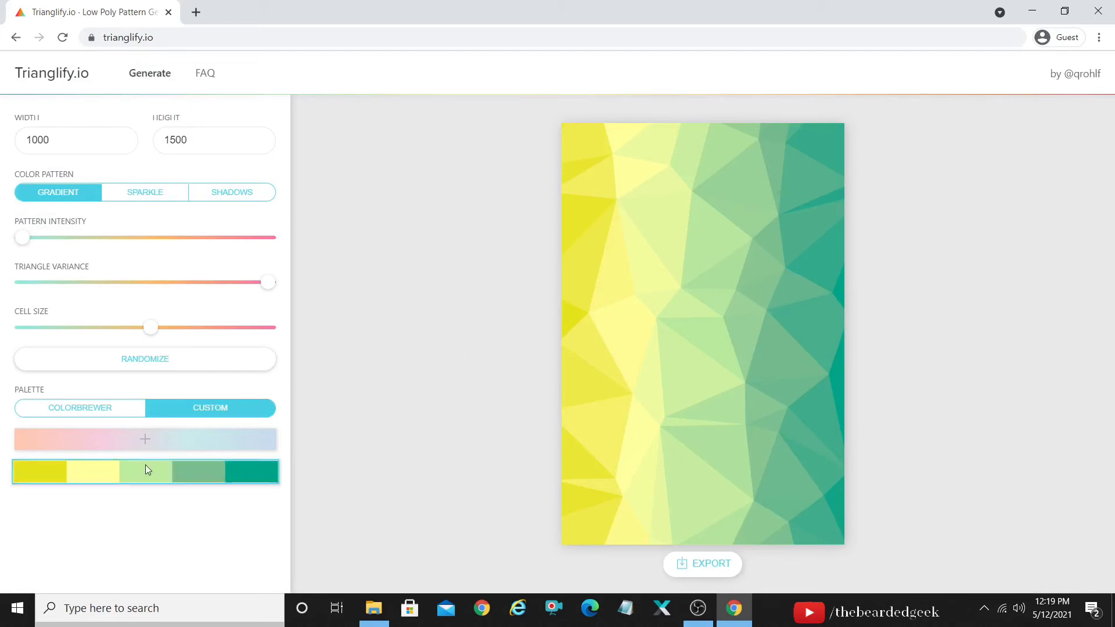
Step: Preview pink-purple, pink-red and orange-red ColorBrewer palettes, then apply the lavender-blue-teal one
click(103, 417)
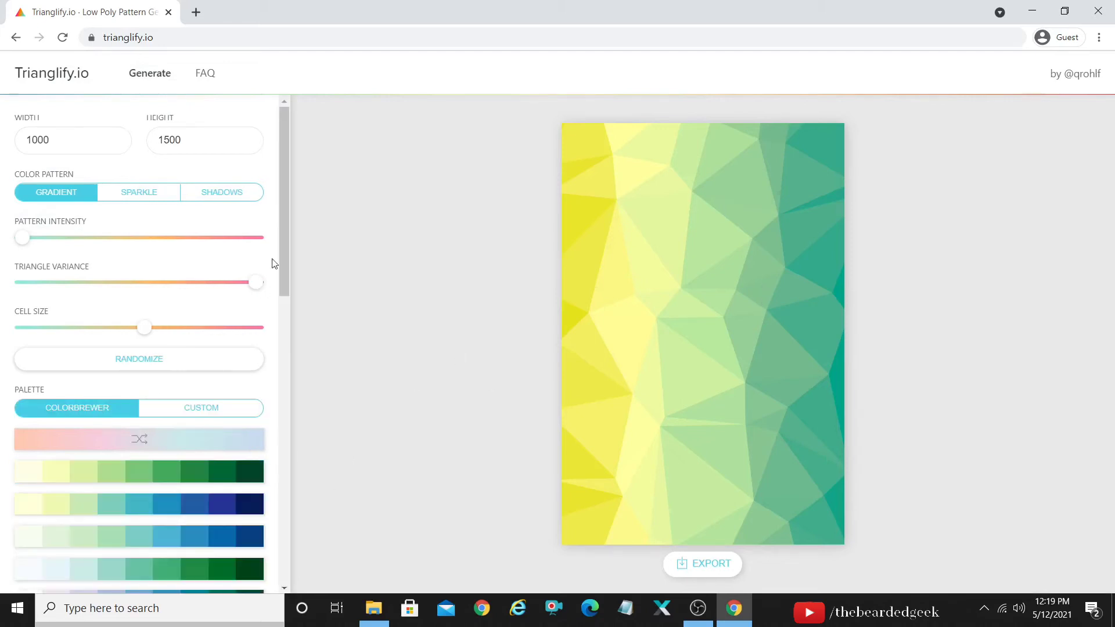
drag(286, 233, 282, 349)
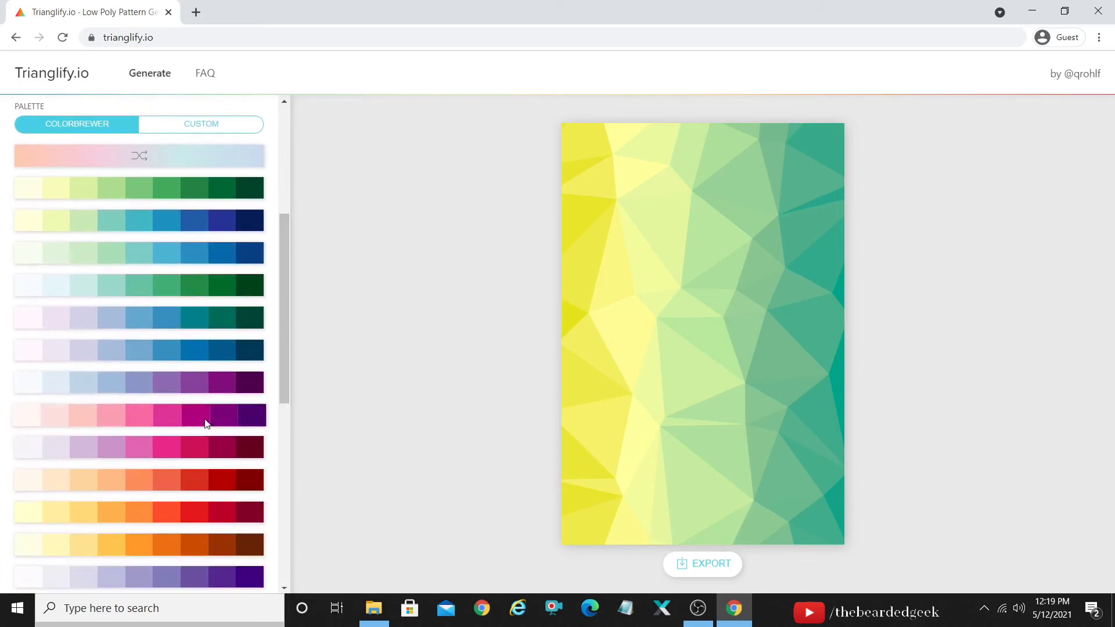
click(205, 422)
click(199, 461)
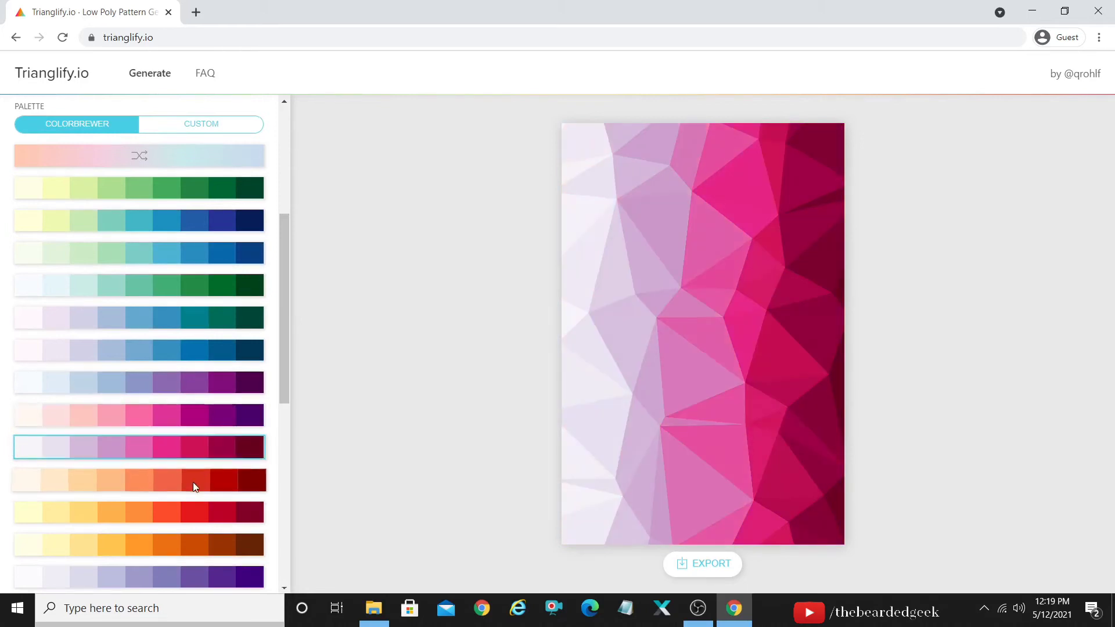
click(193, 482)
click(266, 325)
drag(284, 349, 267, 552)
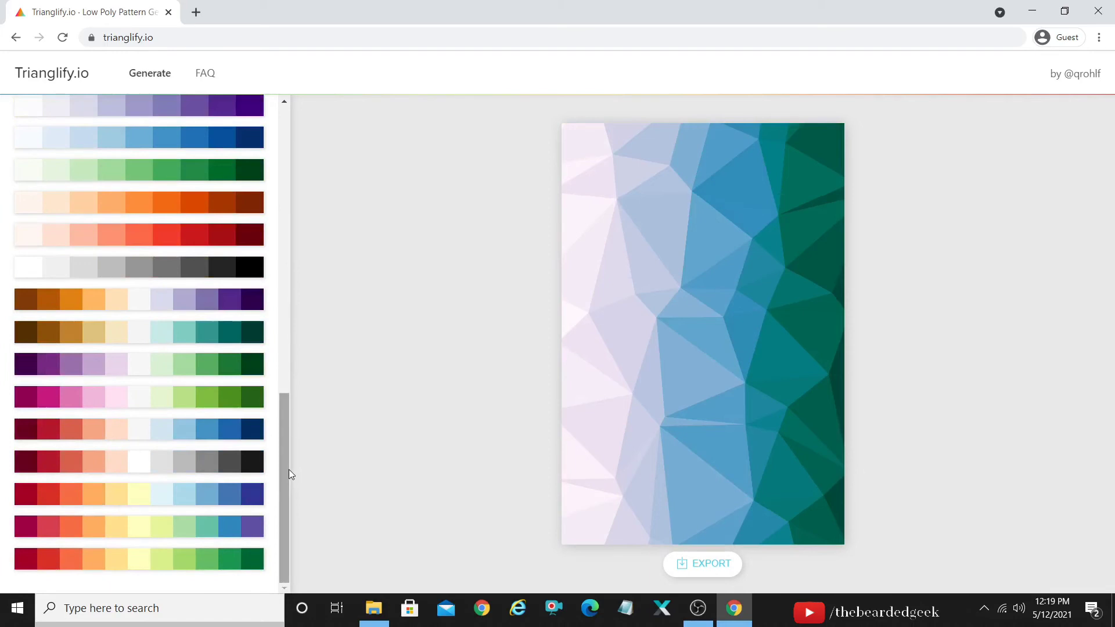
drag(283, 477, 320, 156)
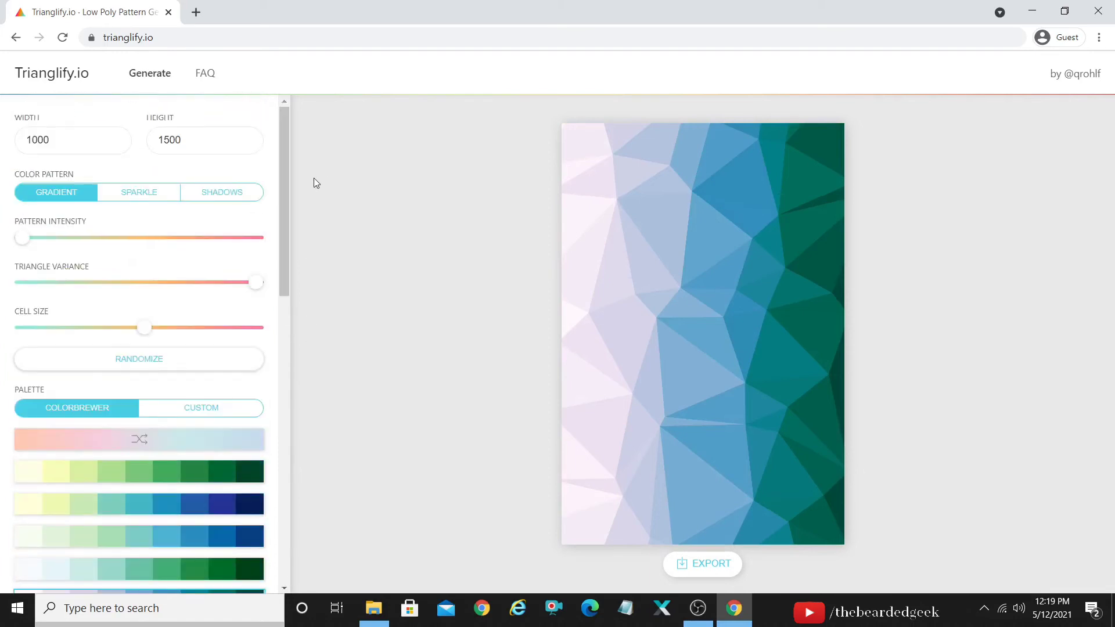
mouse_move(239, 222)
drag(284, 158, 296, 229)
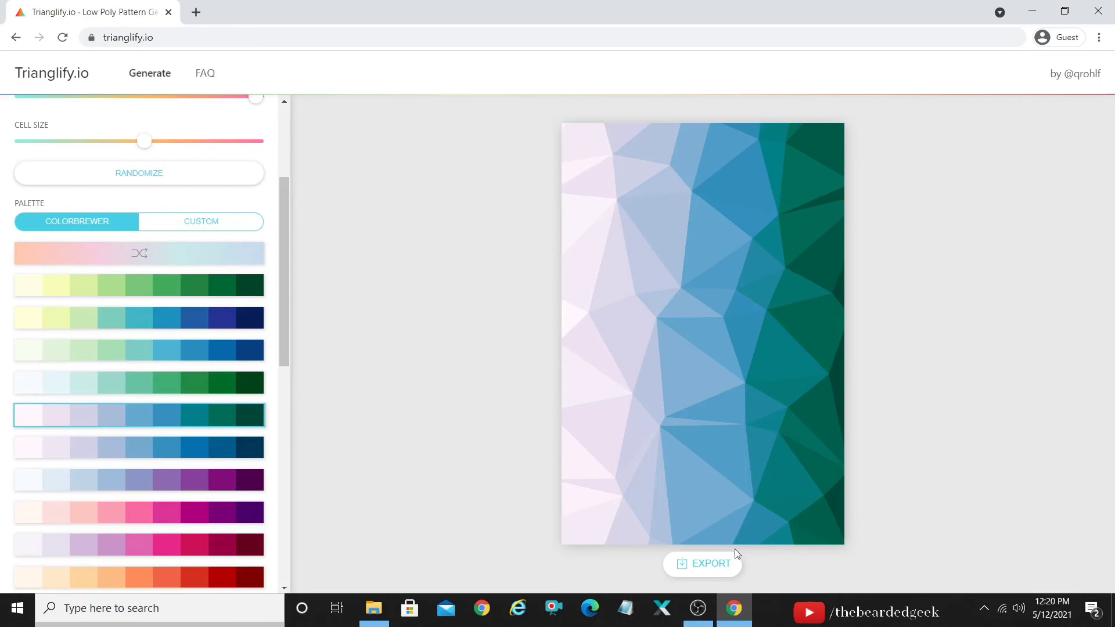
Step: Export the pattern as a low-res PNG preview, trianglify-lowres (2).png, and close the export options
click(724, 574)
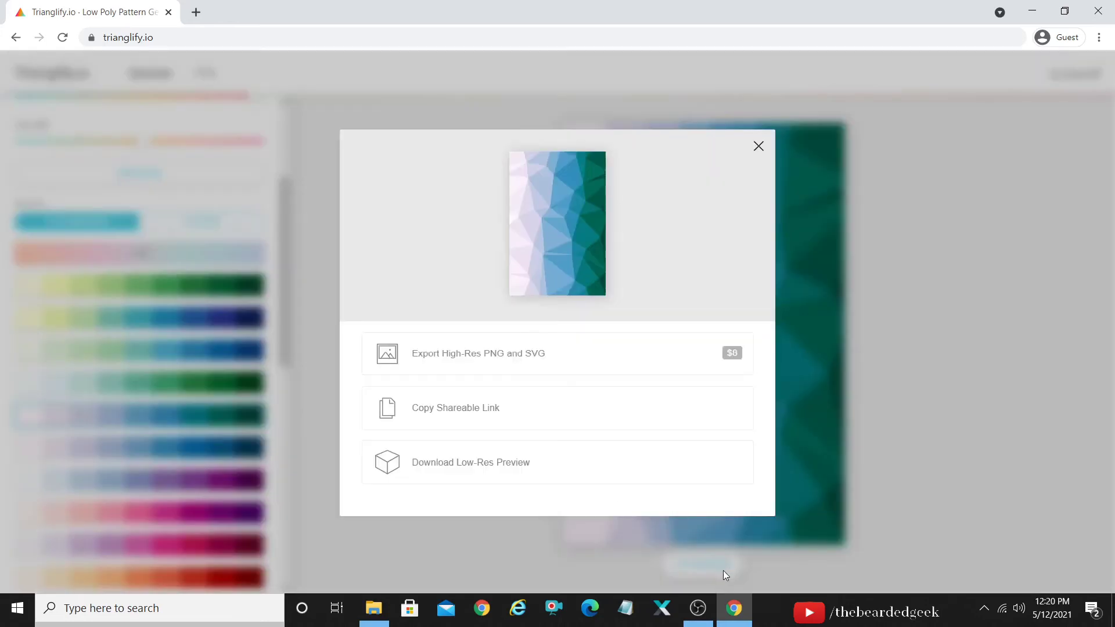
click(499, 475)
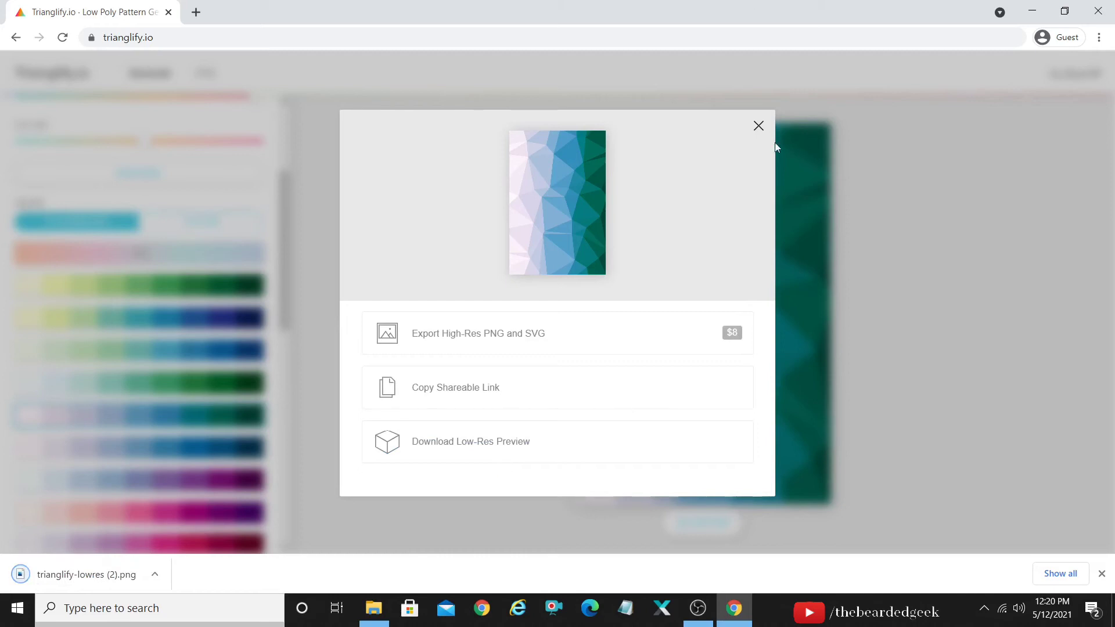
click(759, 126)
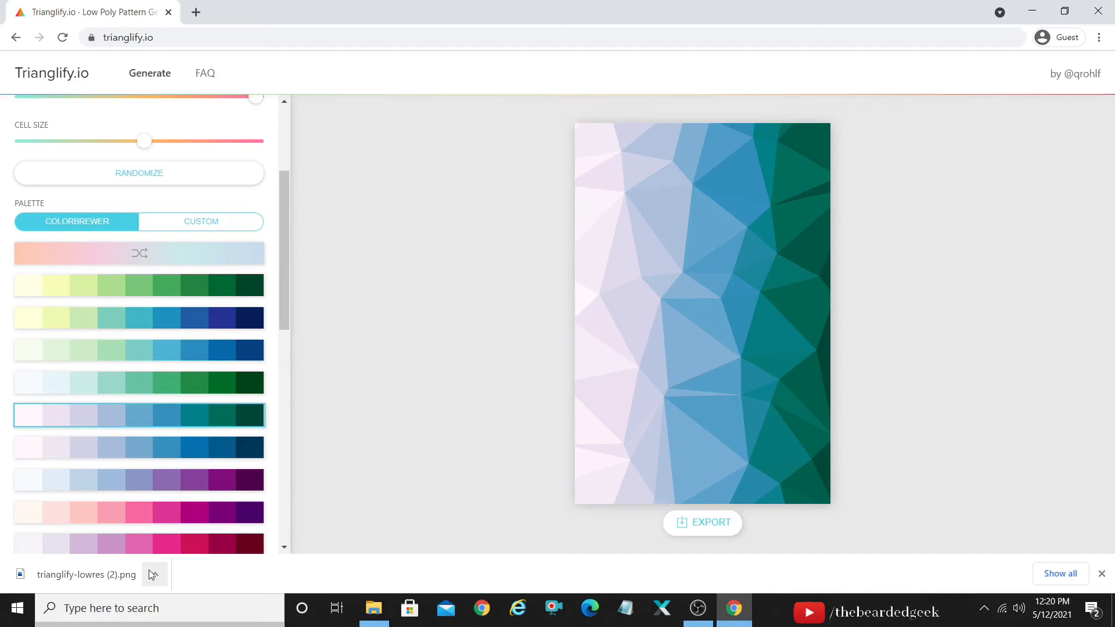
Step: Open trianglify-lowres (2).png from Chrome's download bar
click(132, 580)
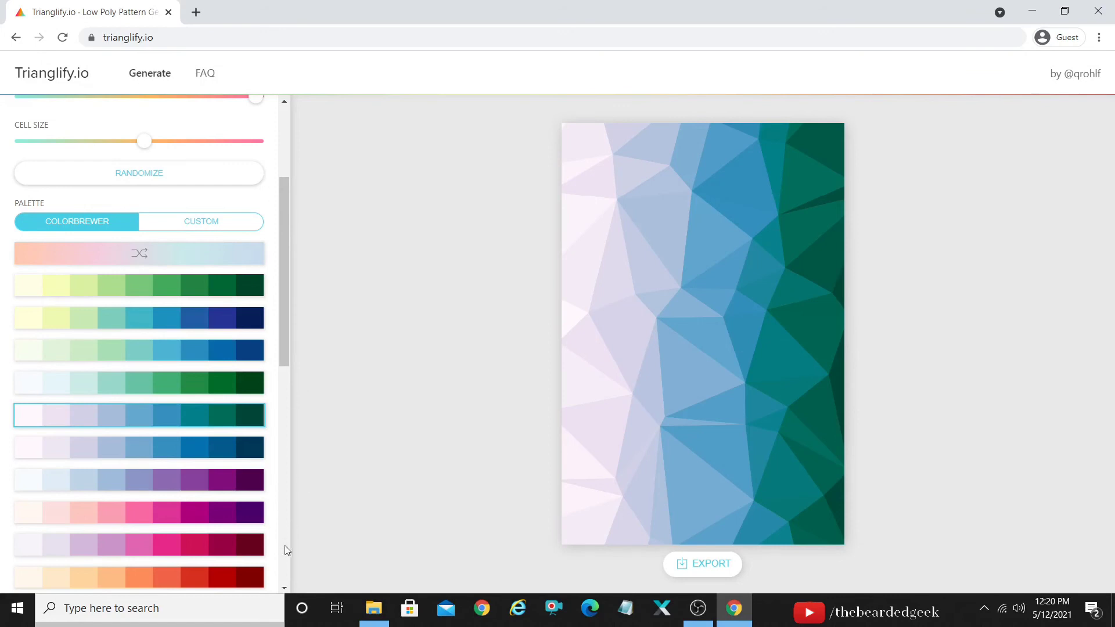
Step: Switch to the About/FAQ page and scroll to the copyright, licensing and feature-request answers
click(711, 613)
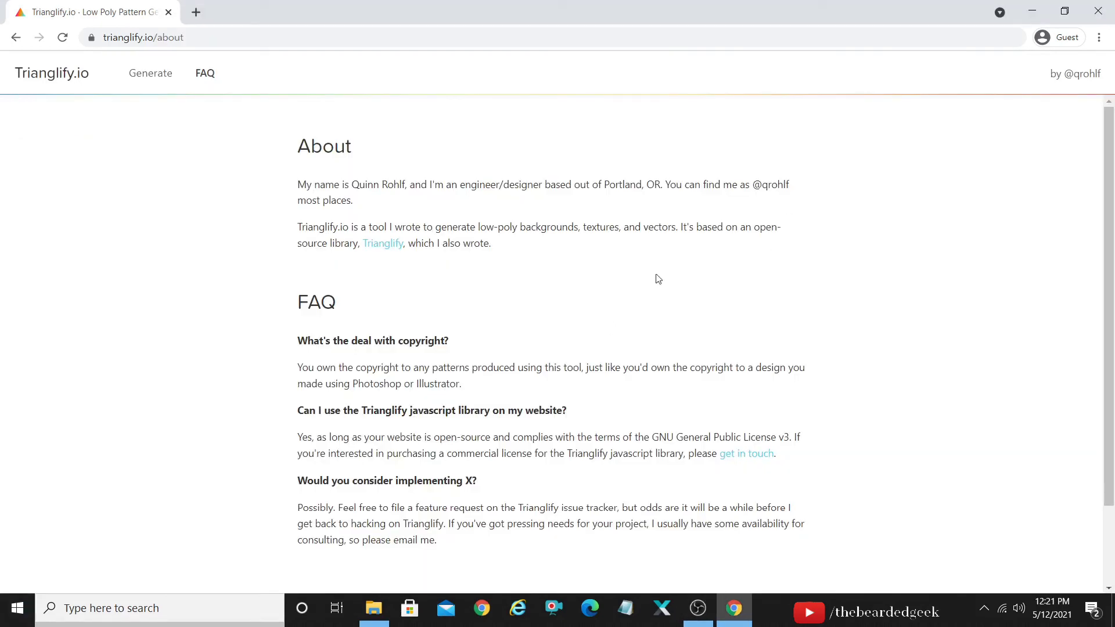
click(700, 610)
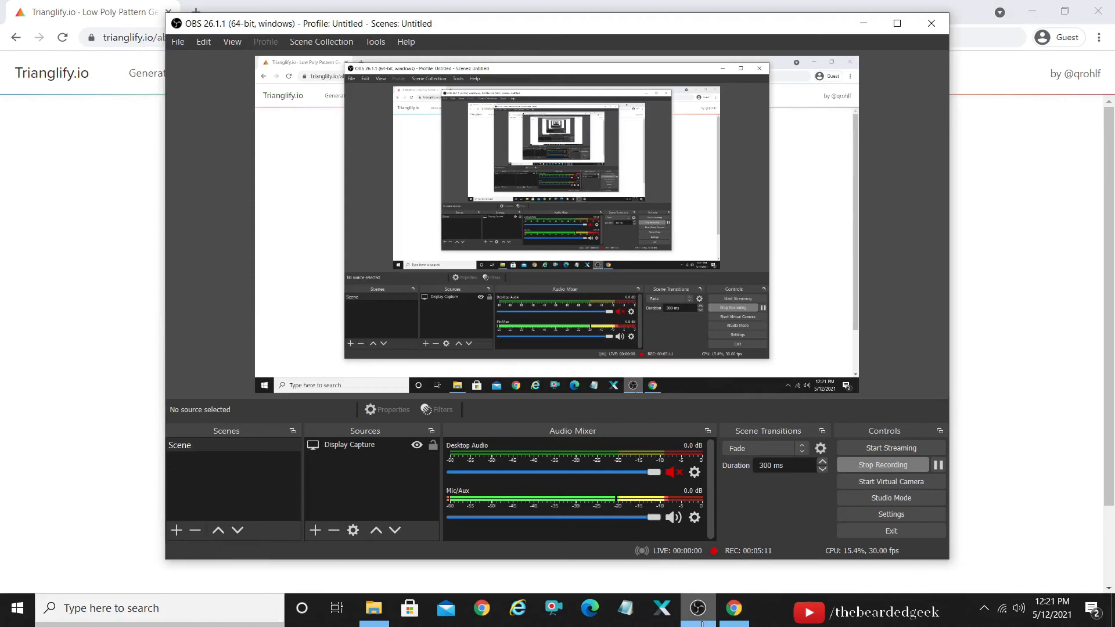
click(701, 621)
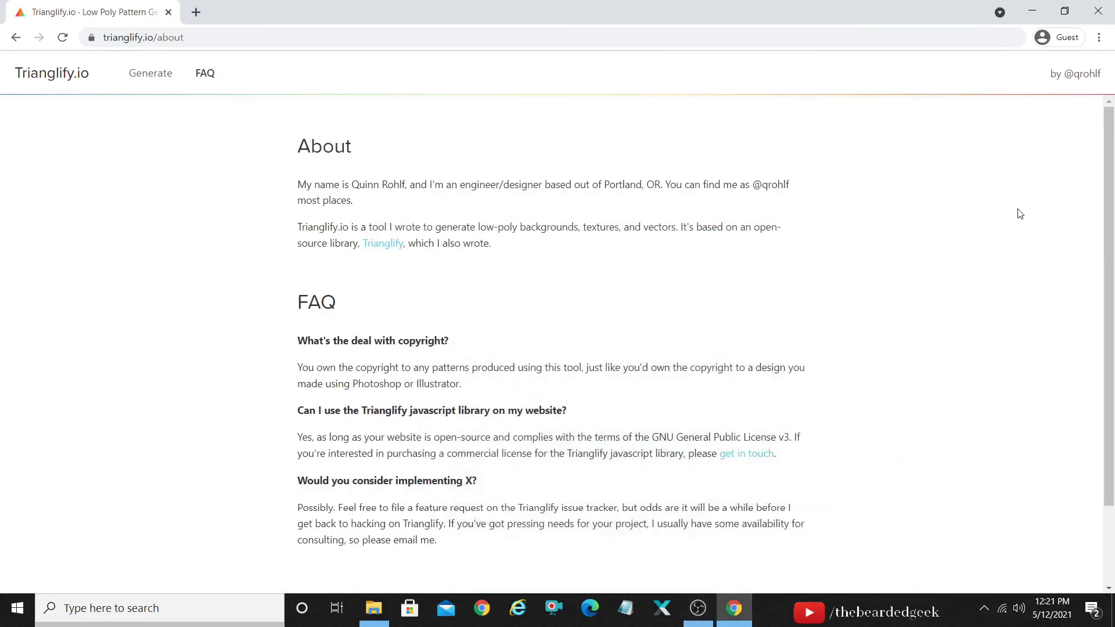
drag(1110, 236, 1114, 313)
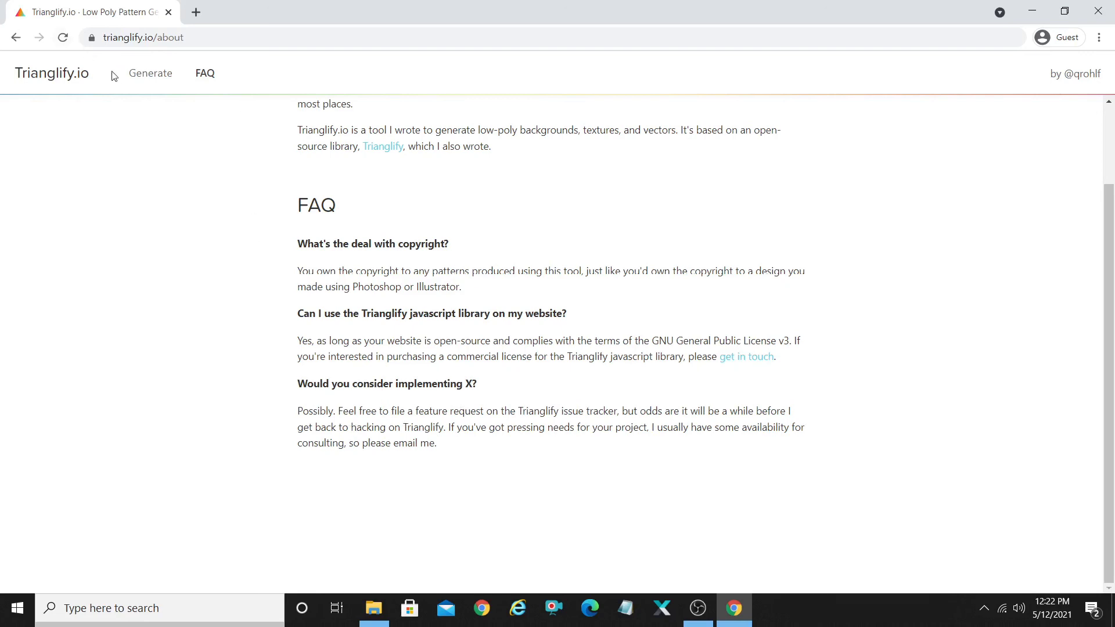
Step: Go back from the About page to the Trianglify pattern generator
click(143, 81)
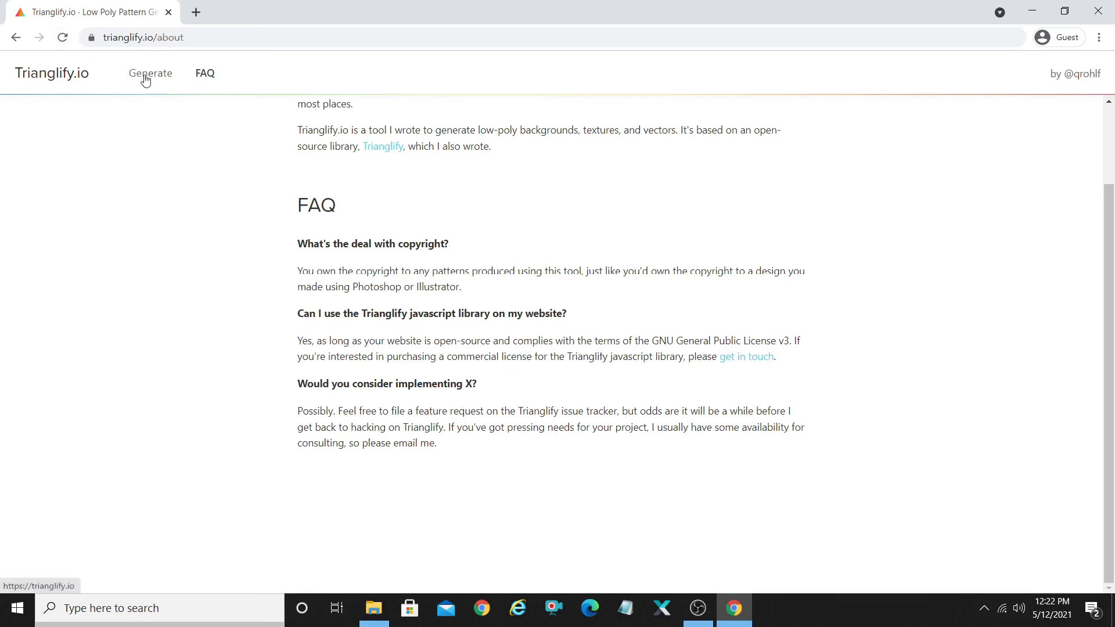